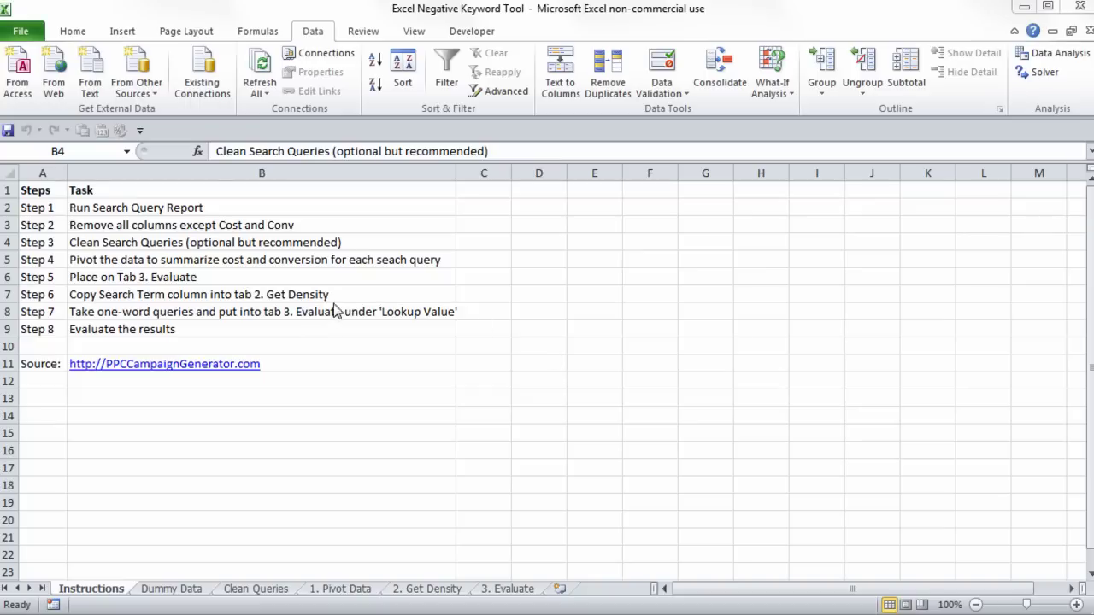
- Review the task list on the Instructions sheet and the Cost column on the Dummy Data sheet
click(351, 243)
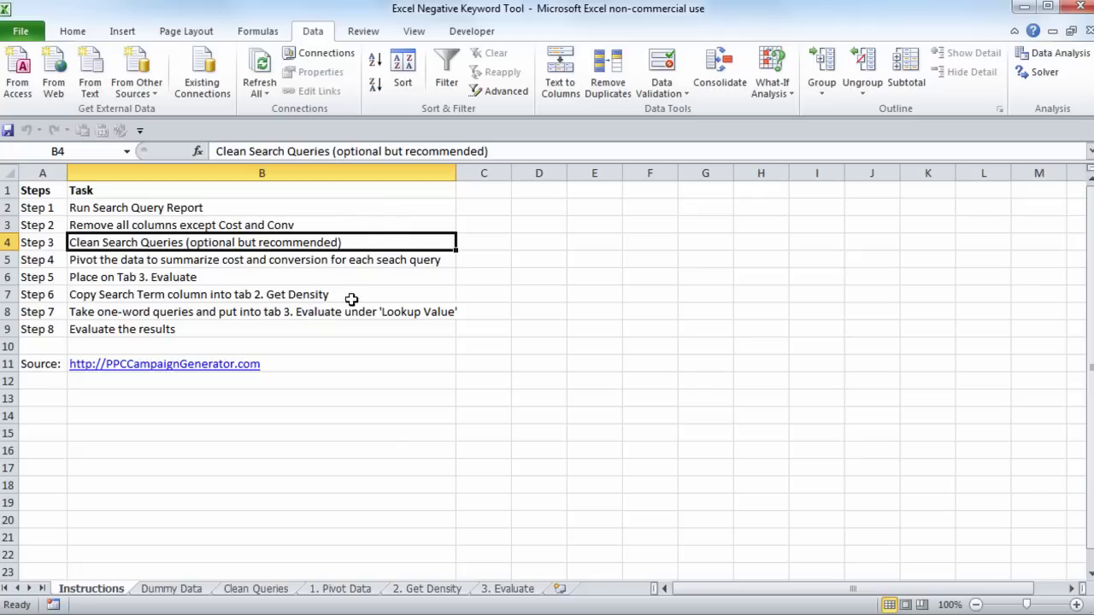
drag(242, 210, 258, 330)
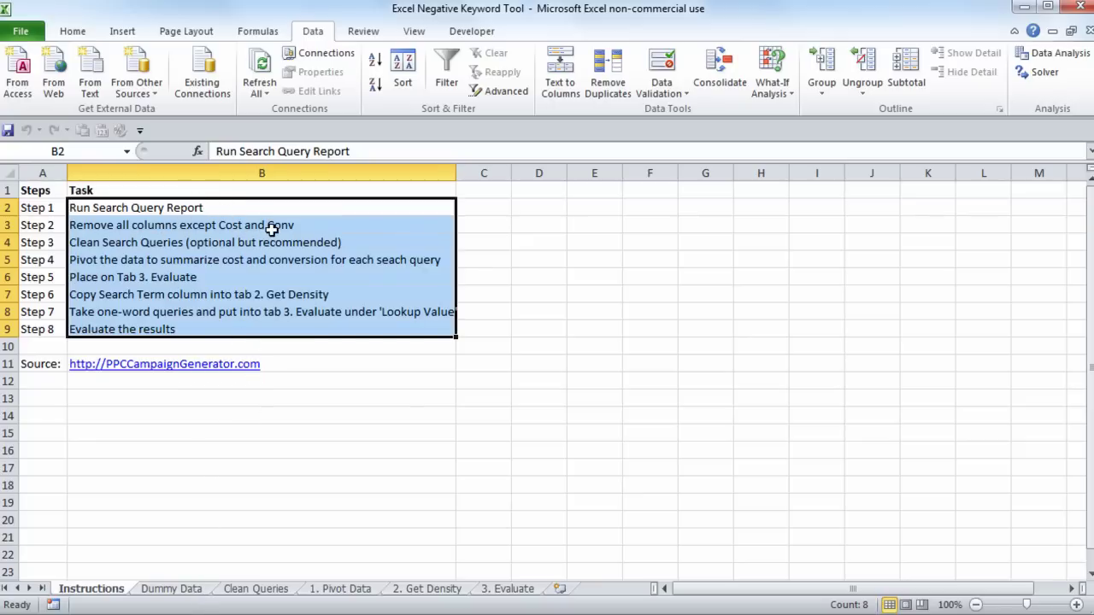
click(195, 590)
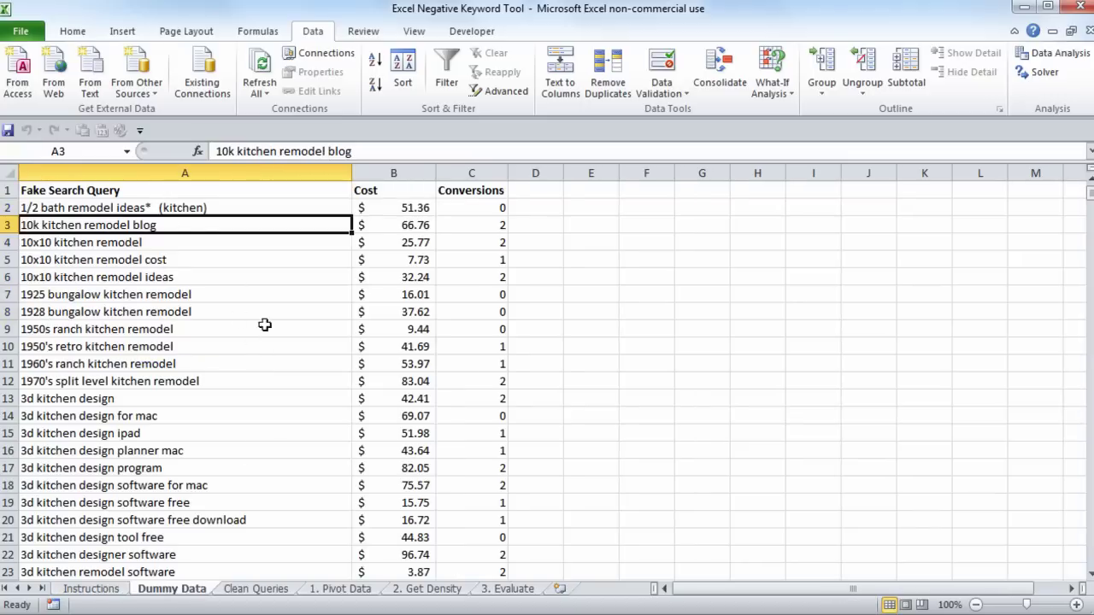
drag(389, 210, 392, 346)
click(382, 389)
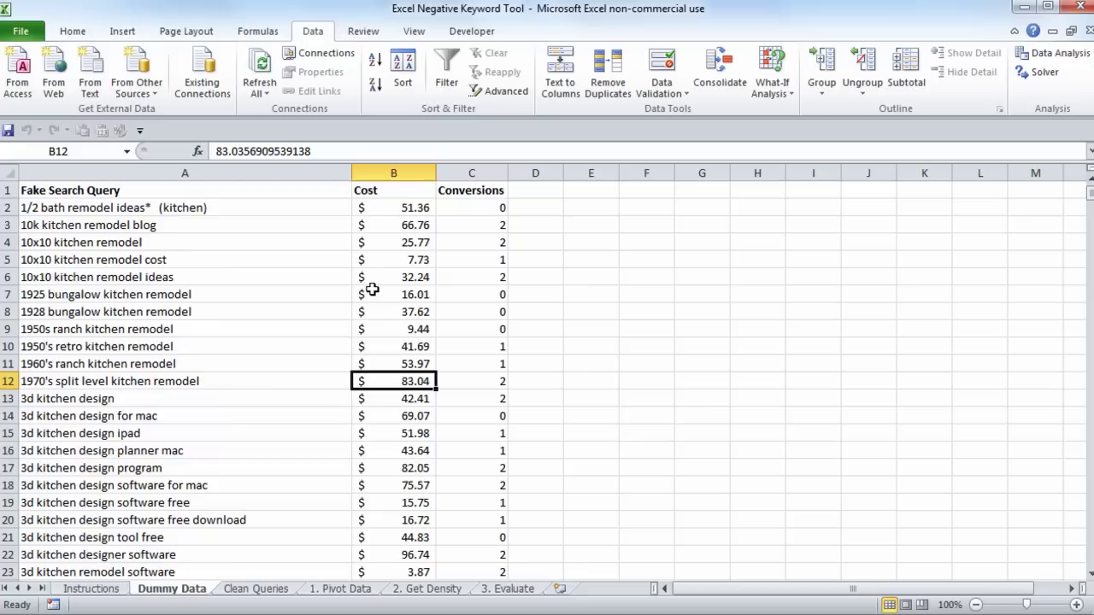
click(119, 590)
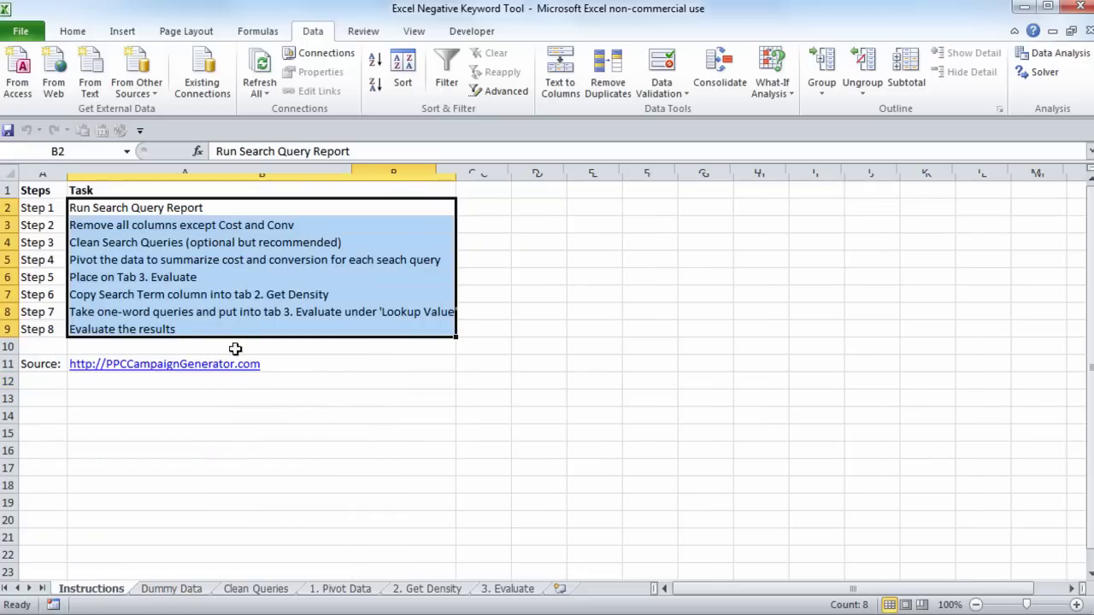
click(222, 243)
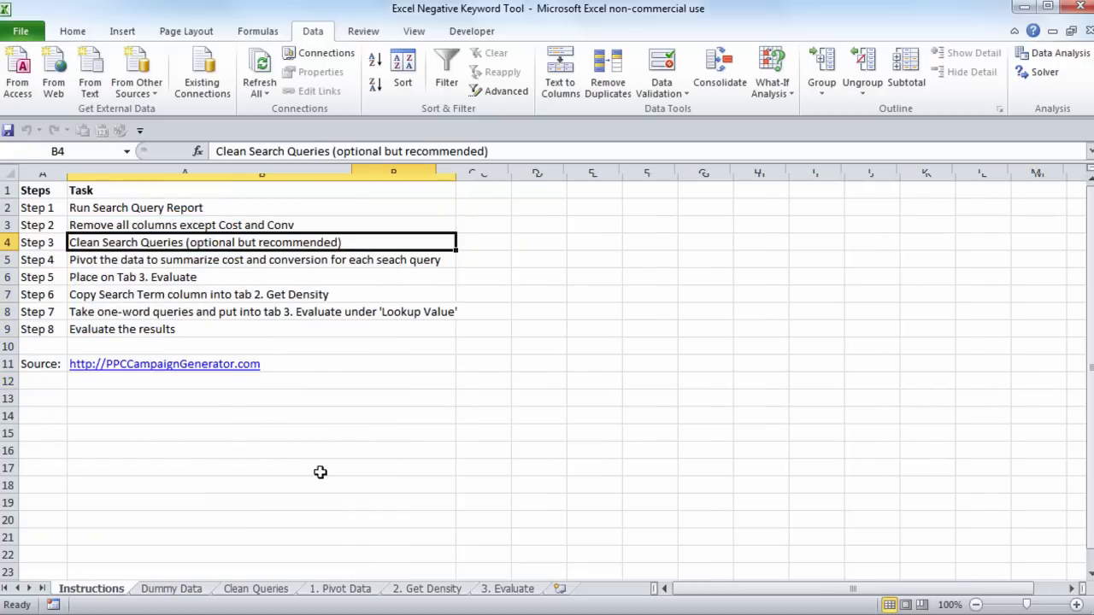
- Copy the first three search queries (A2:A4) from Dummy Data into the Keyword List on Clean Queries, starting at A2
click(190, 595)
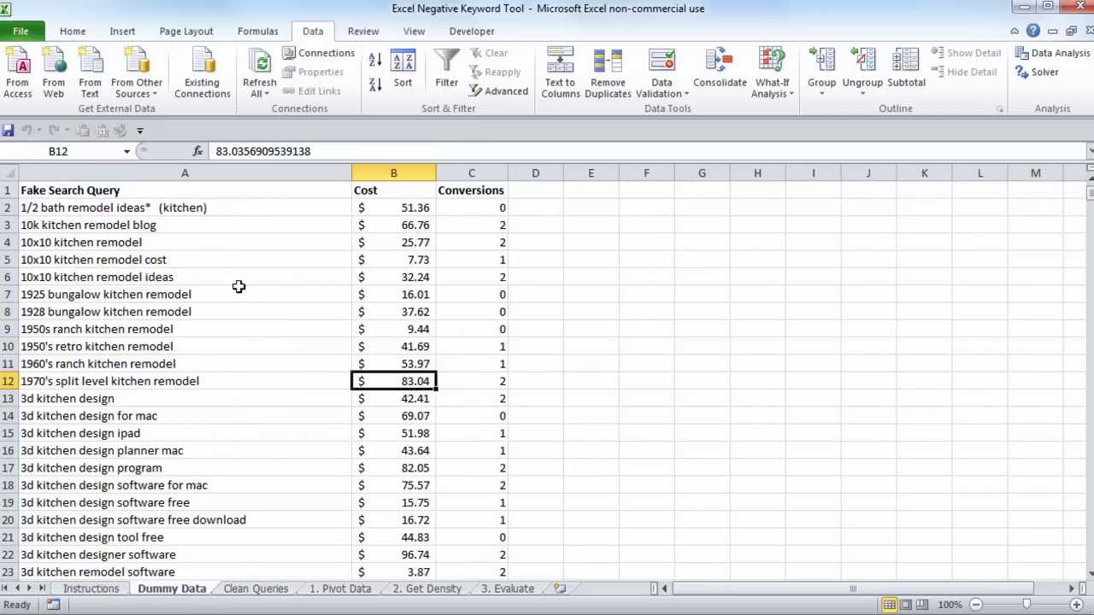
drag(254, 207, 254, 245)
key(ctrl+c)
click(256, 589)
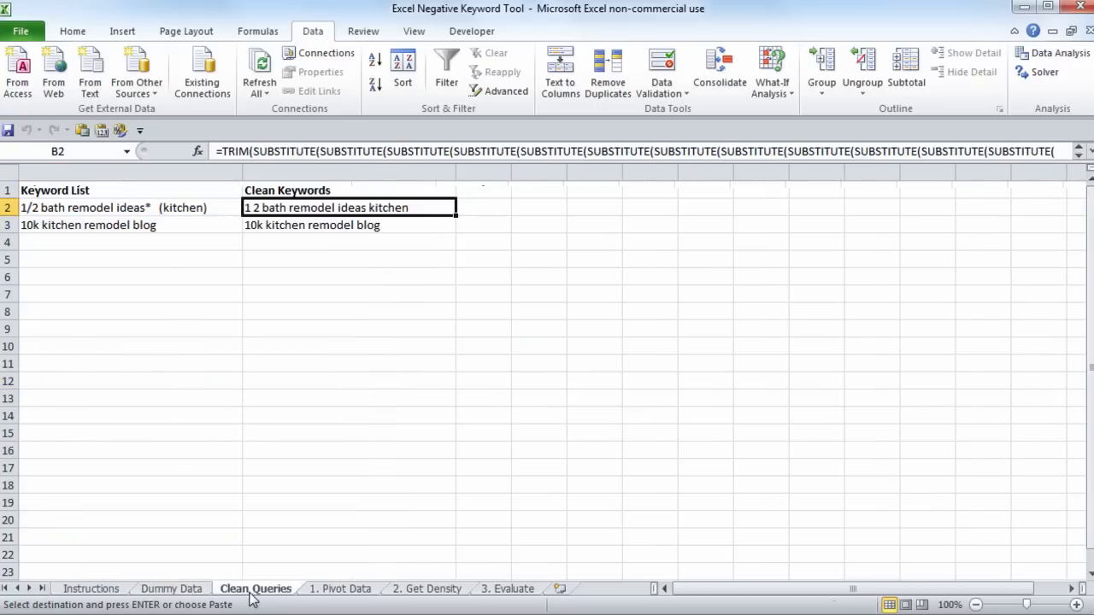
click(161, 212)
key(ctrl+v)
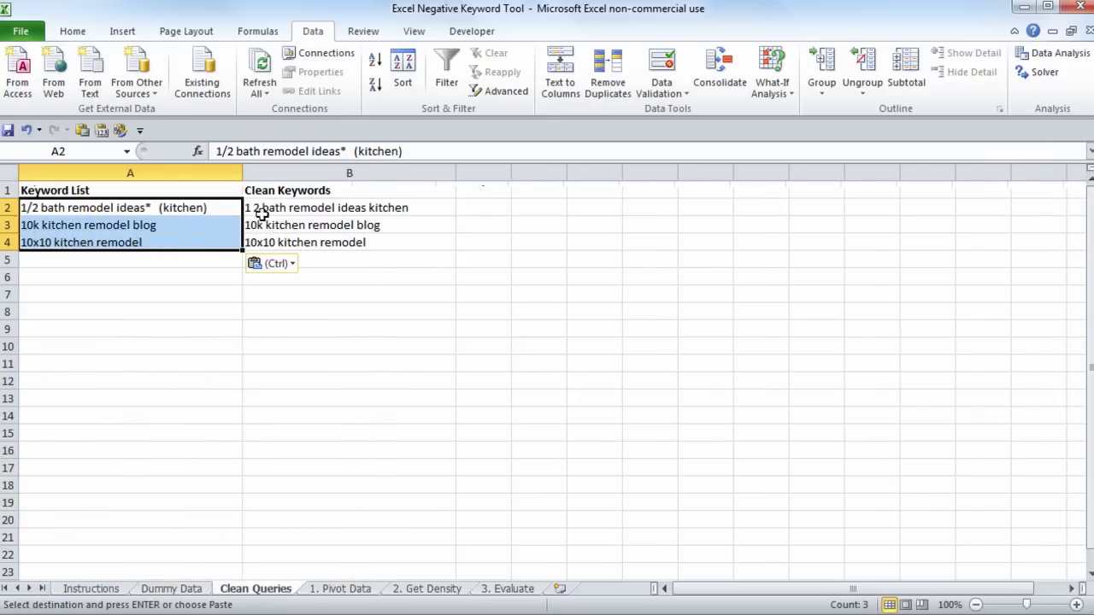
- Compare the Clean Keywords with the original Keyword List entries and examine the full substitution formula in B2
drag(342, 208, 350, 246)
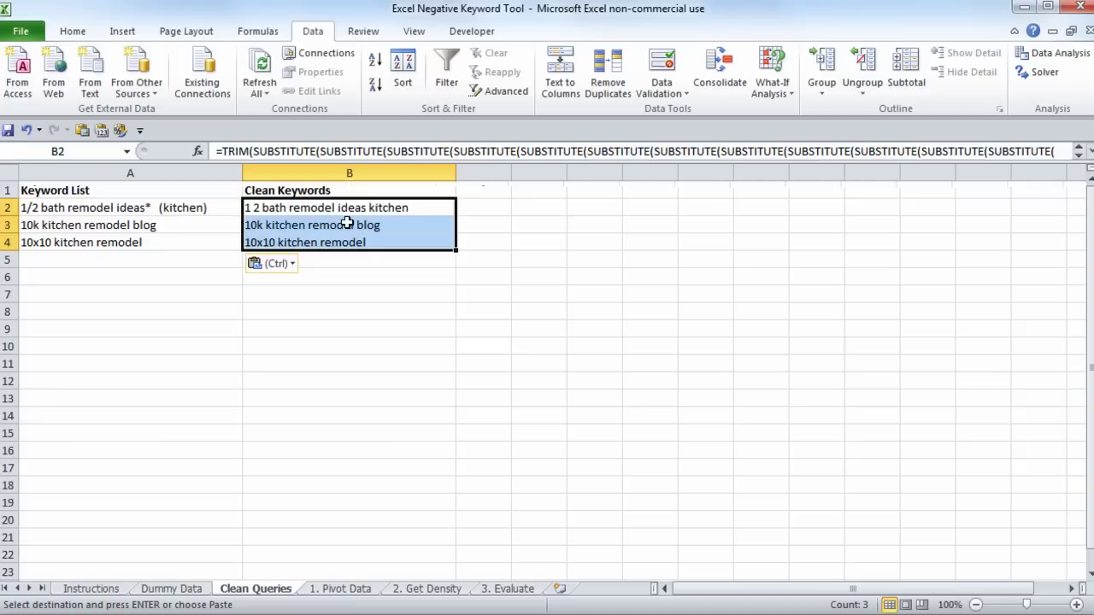
click(346, 213)
click(349, 225)
click(214, 208)
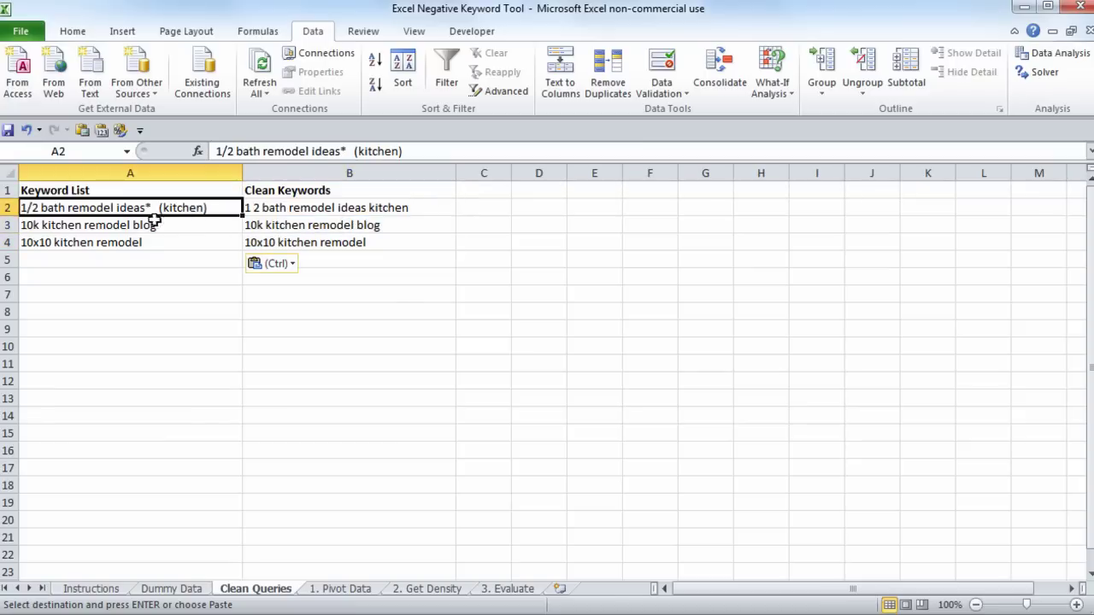
click(134, 229)
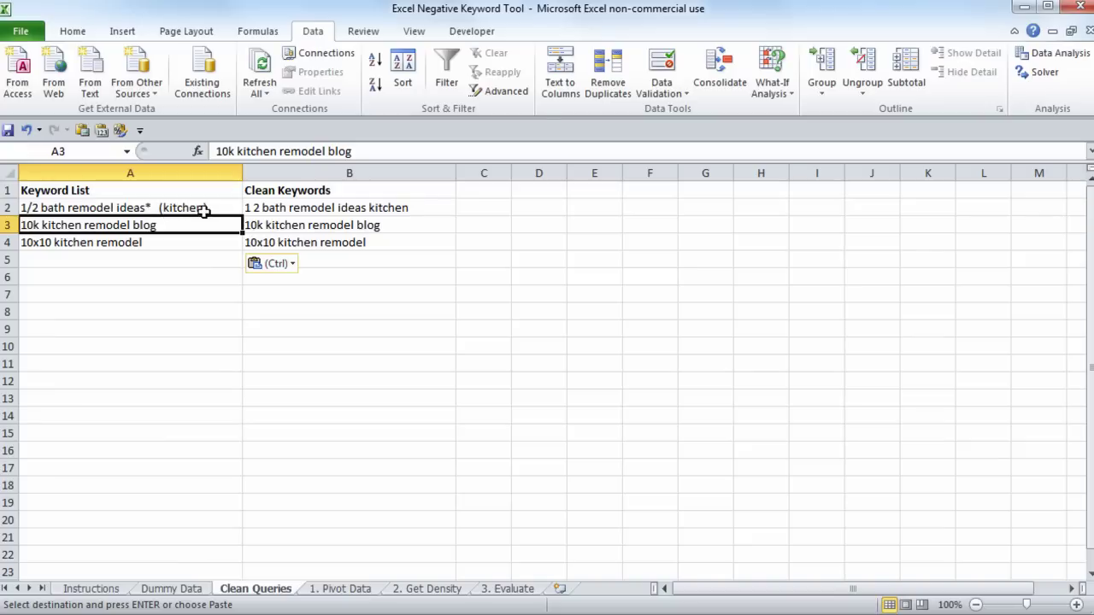
click(317, 211)
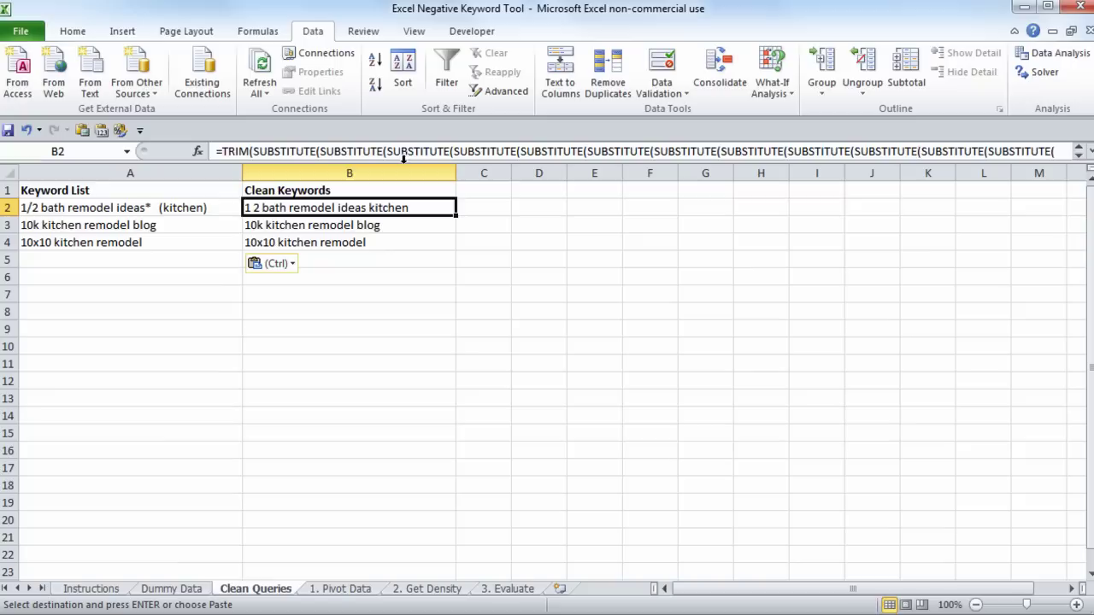
drag(404, 159, 403, 212)
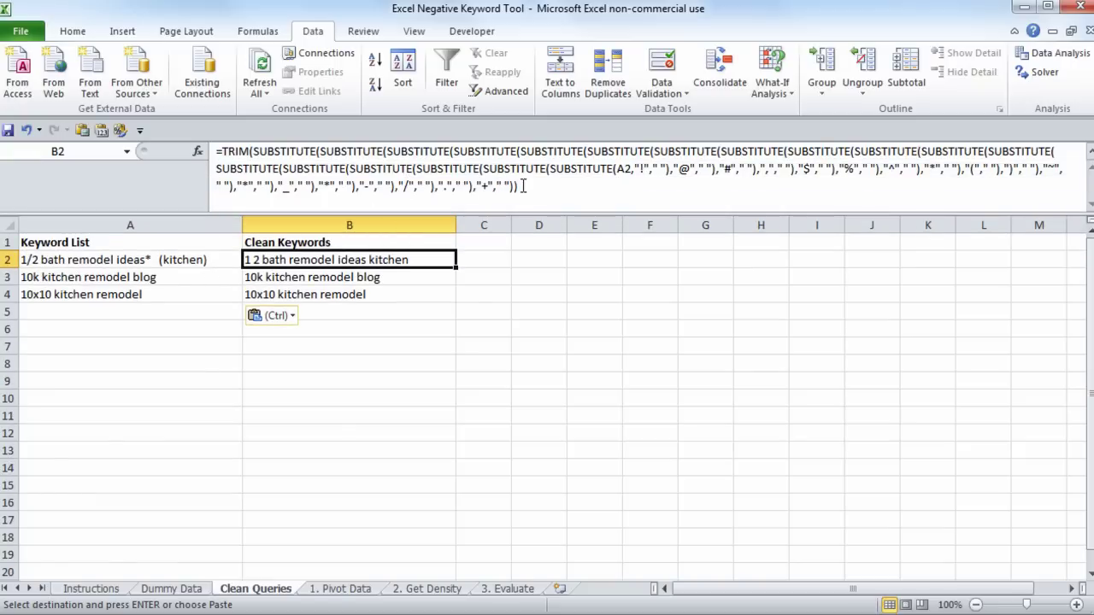
drag(564, 213, 567, 159)
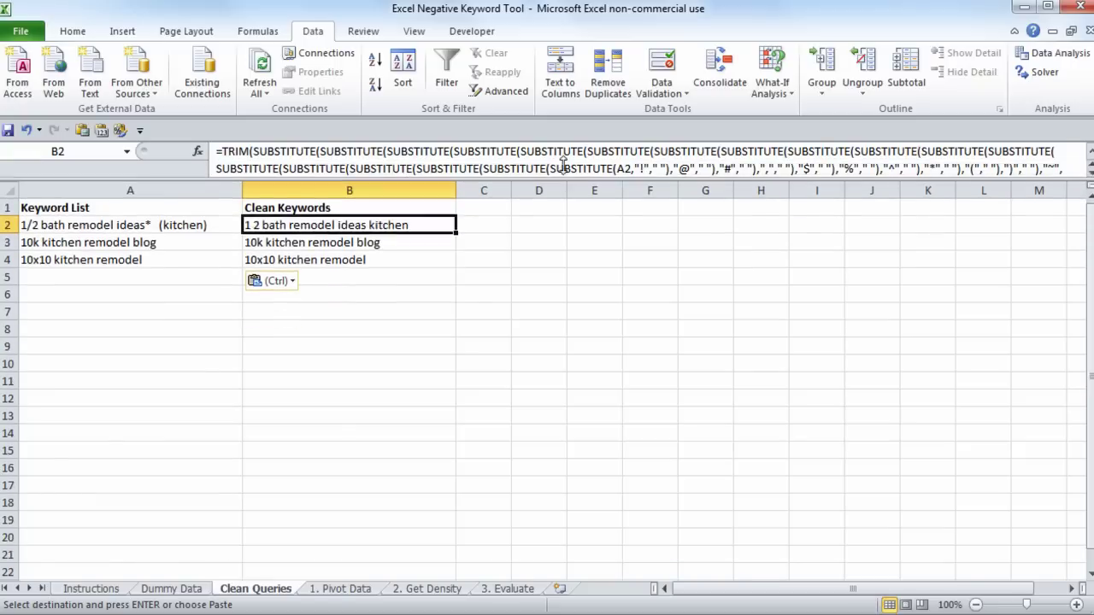
- Copy all search queries from A2 downward on Dummy Data into the Keyword List on Clean Queries, starting at A2
click(171, 589)
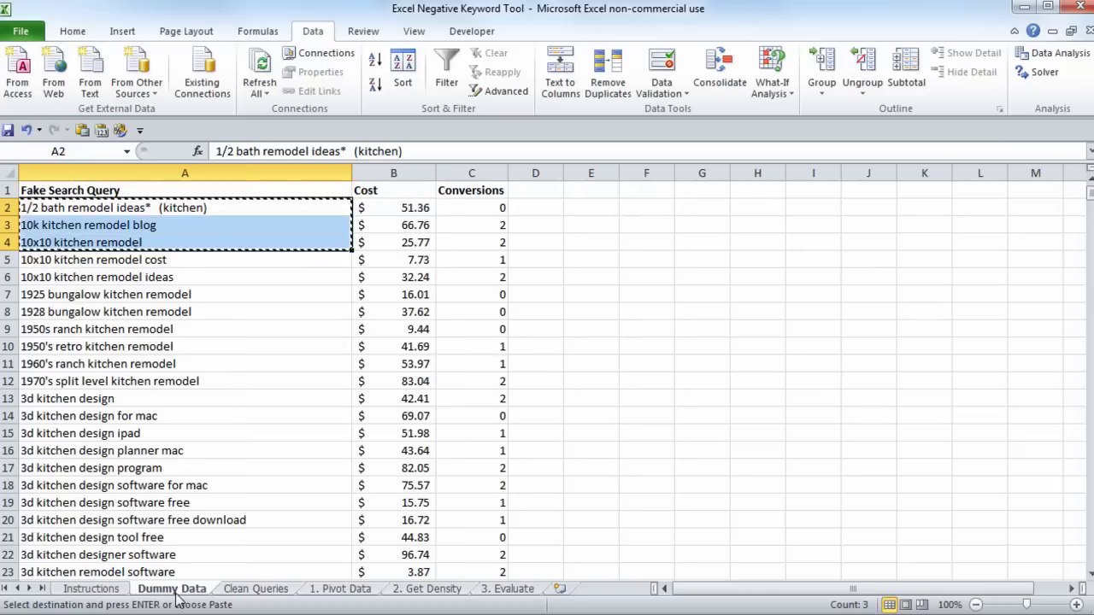
click(190, 211)
key(ctrl+shift+Down)
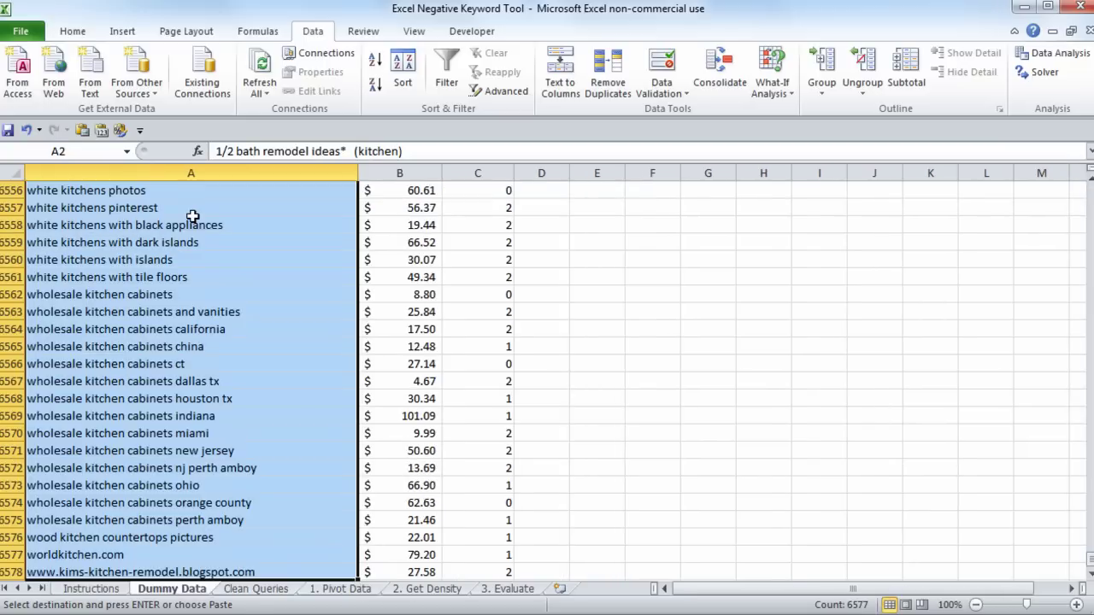
click(274, 588)
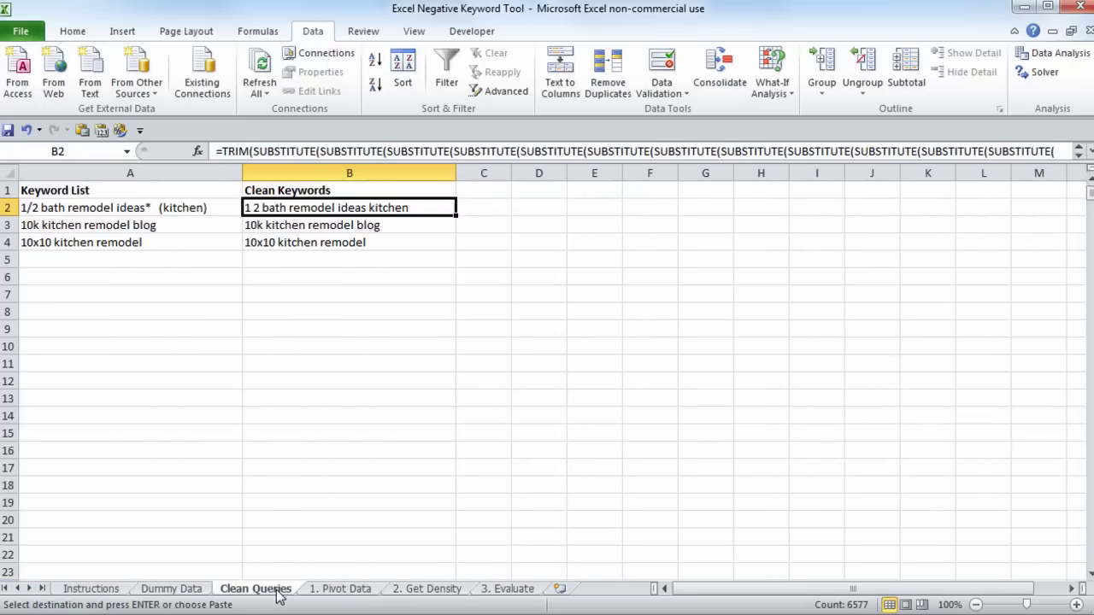
click(199, 213)
key(ctrl+v)
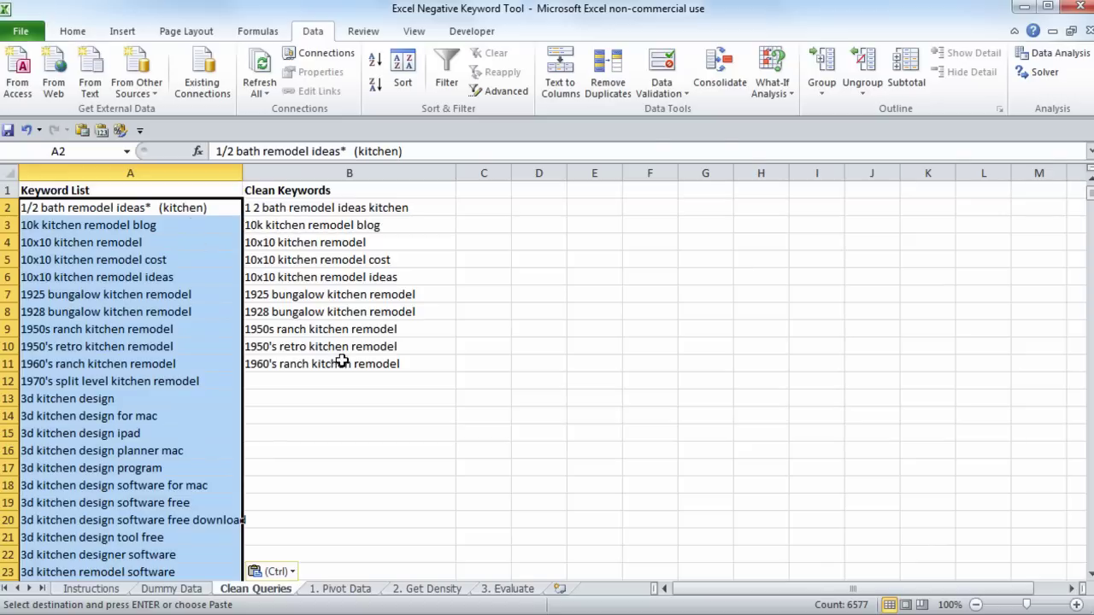
- Fill the Clean Keywords formula from B11 down to the end of the list and copy all cleaned keywords from B2 downward
click(342, 364)
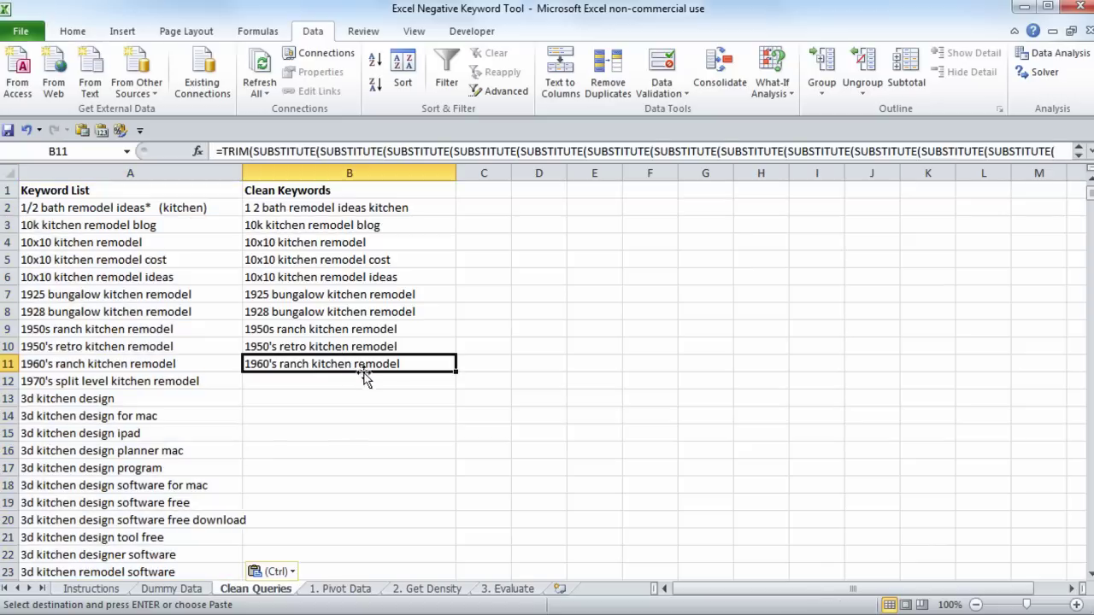
double_click(457, 373)
click(388, 208)
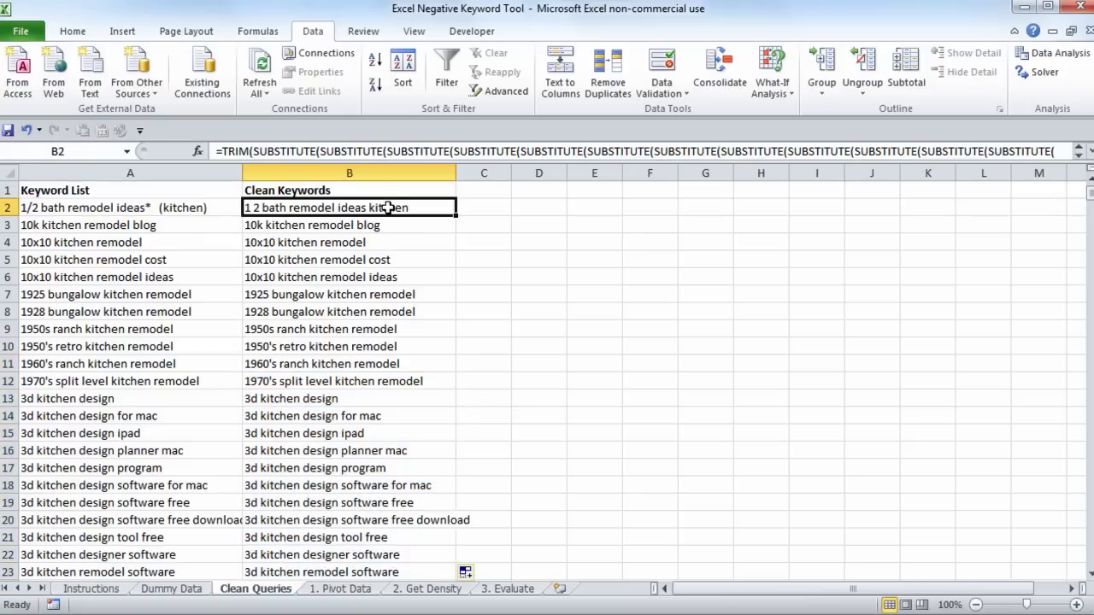
key(ctrl+shift+Down)
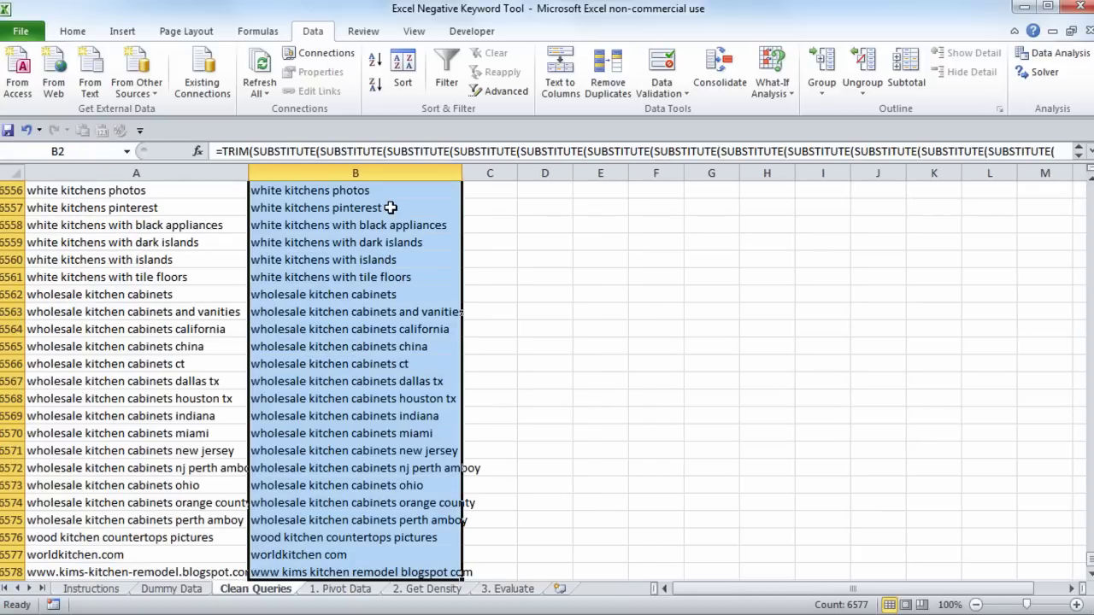
key(ctrl+c)
- Paste the cleaned keywords as values over the Fake Search Query column on Dummy Data, starting at A2
click(174, 590)
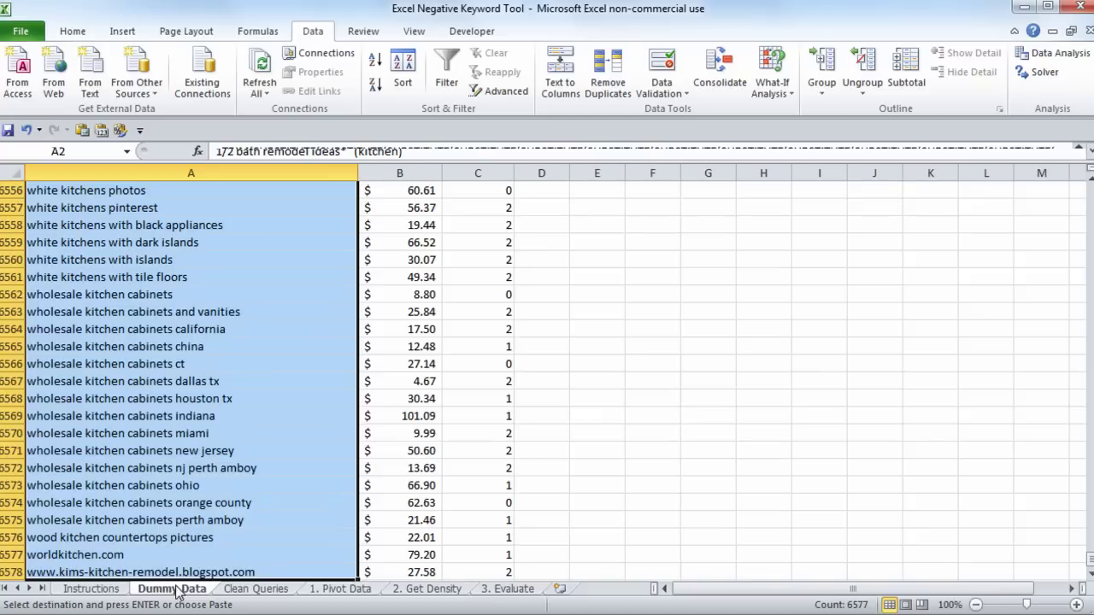
click(279, 403)
key(ctrl+Home)
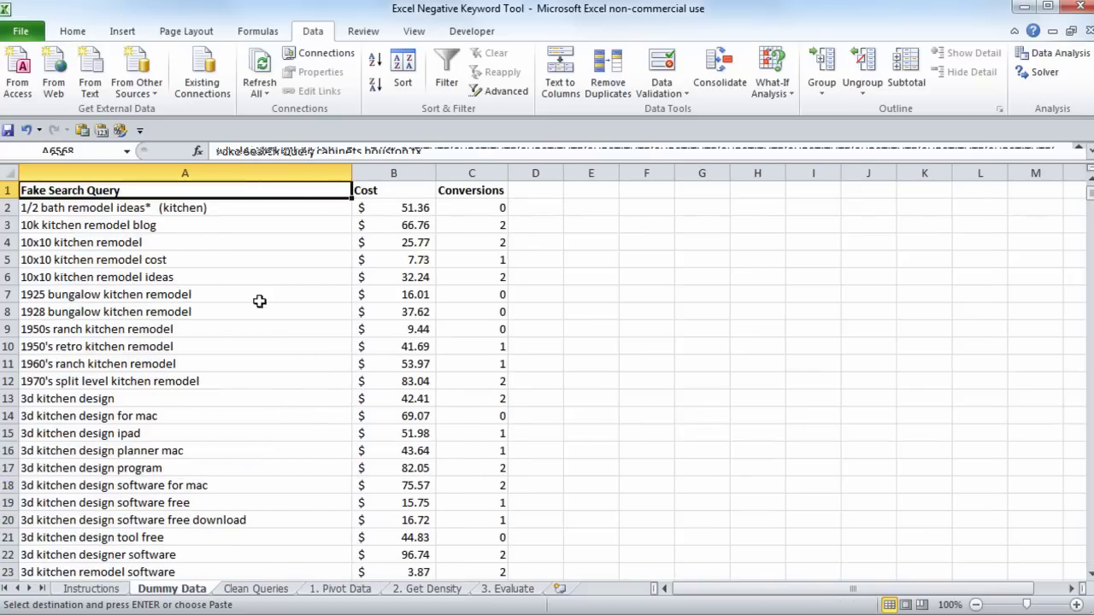
click(232, 213)
right_click(231, 210)
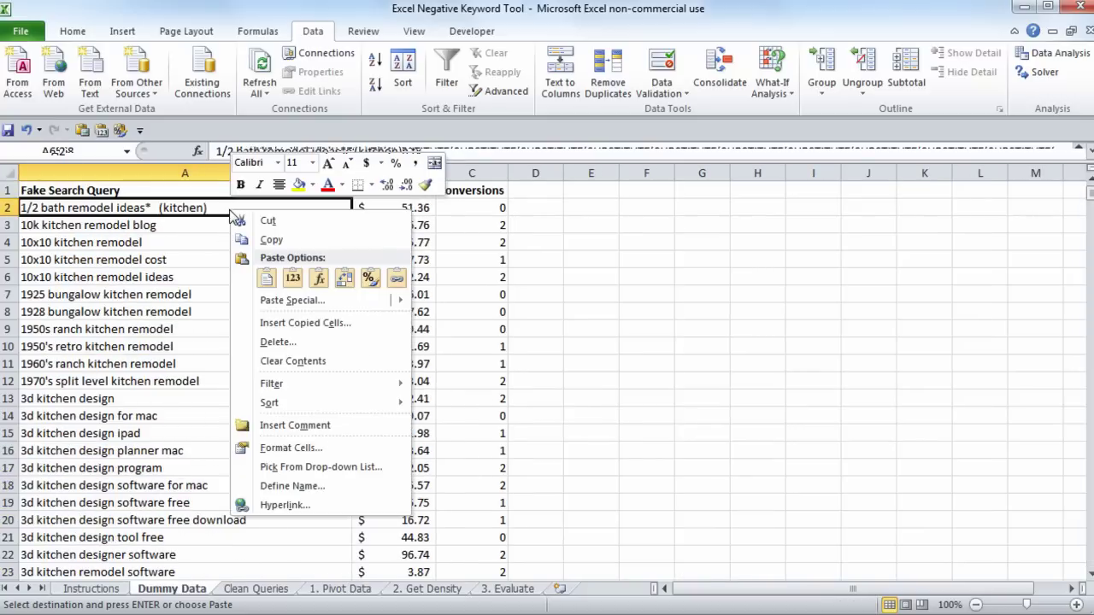
click(288, 300)
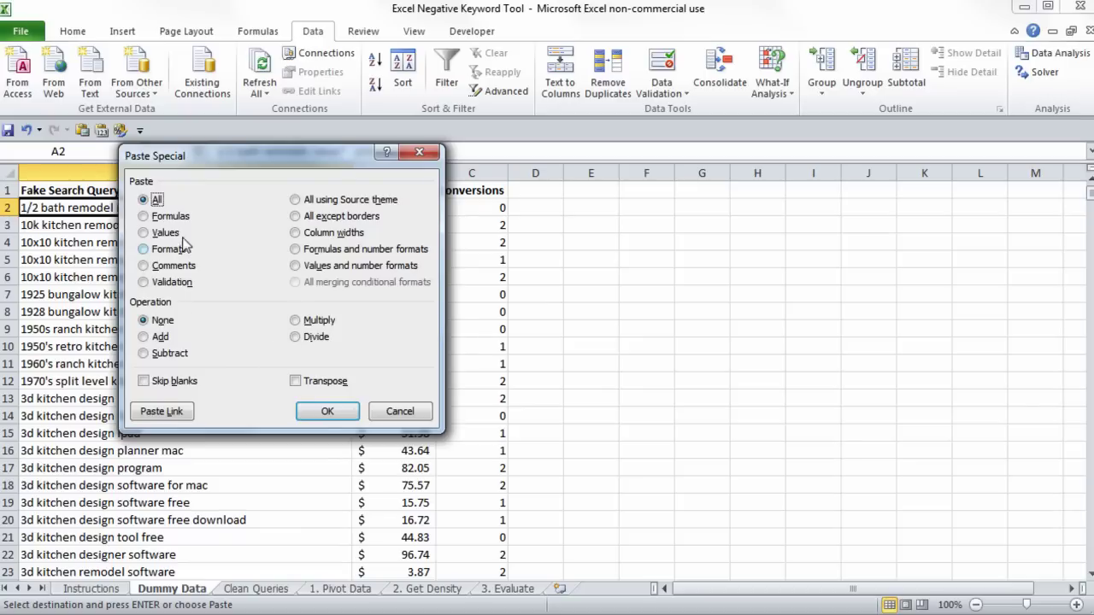
click(181, 234)
click(326, 411)
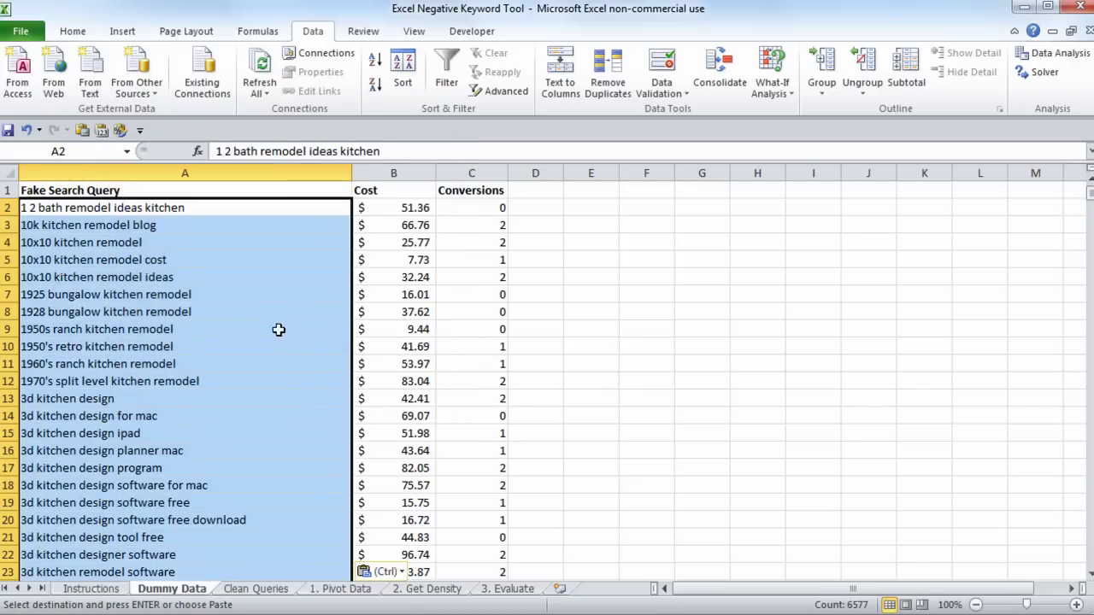
click(262, 309)
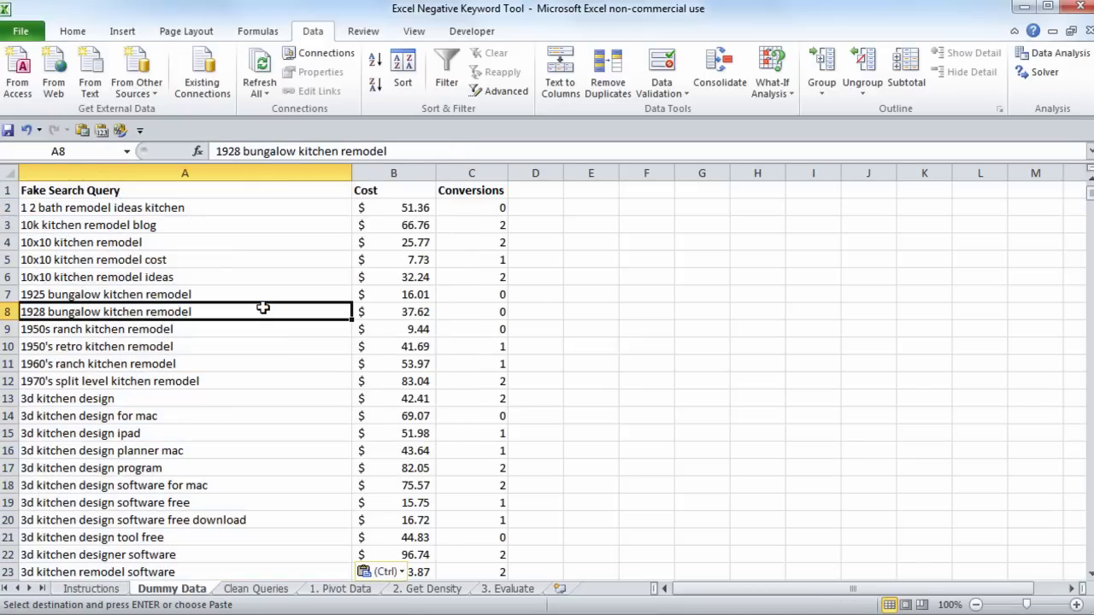
- Copy the whole Dummy Data table, headers included, to cell A1 of the 1. Pivot Data sheet
click(311, 391)
key(ctrl+a)
key(ctrl+c)
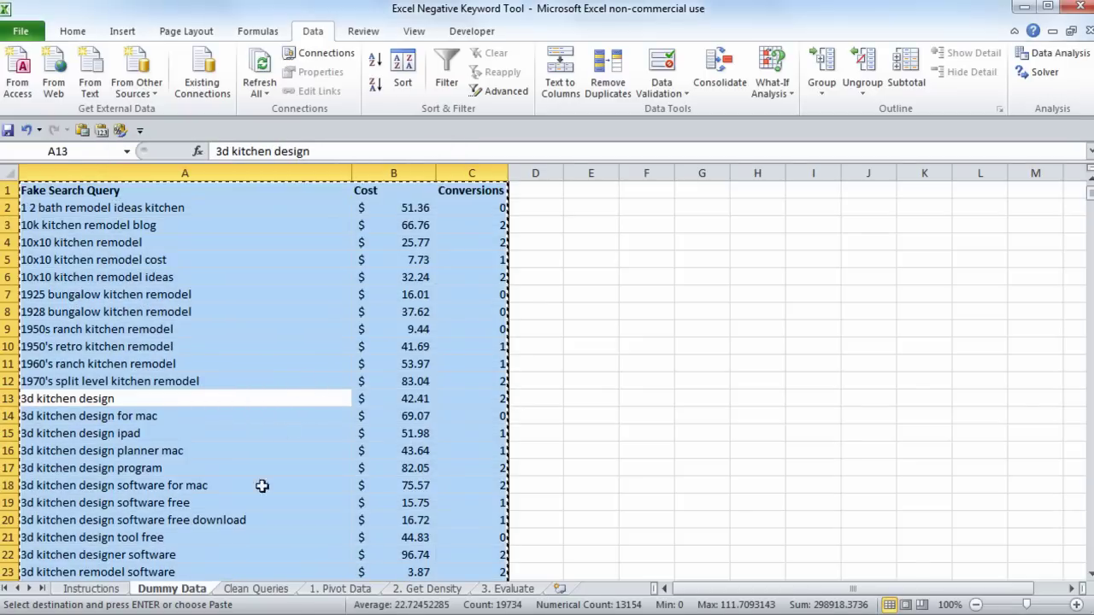
click(316, 592)
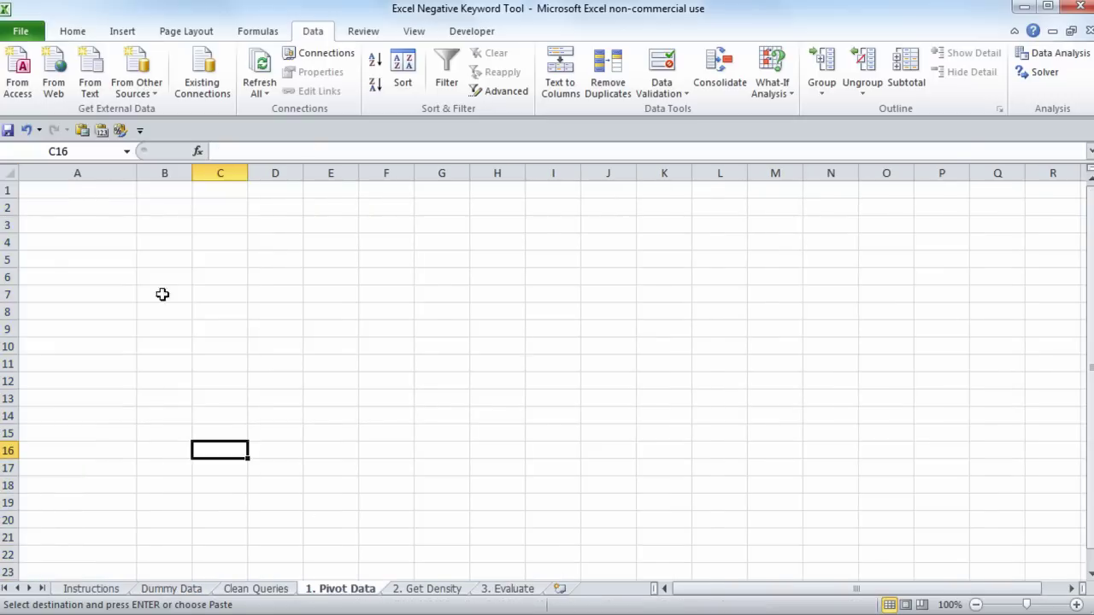
click(93, 195)
key(ctrl+v)
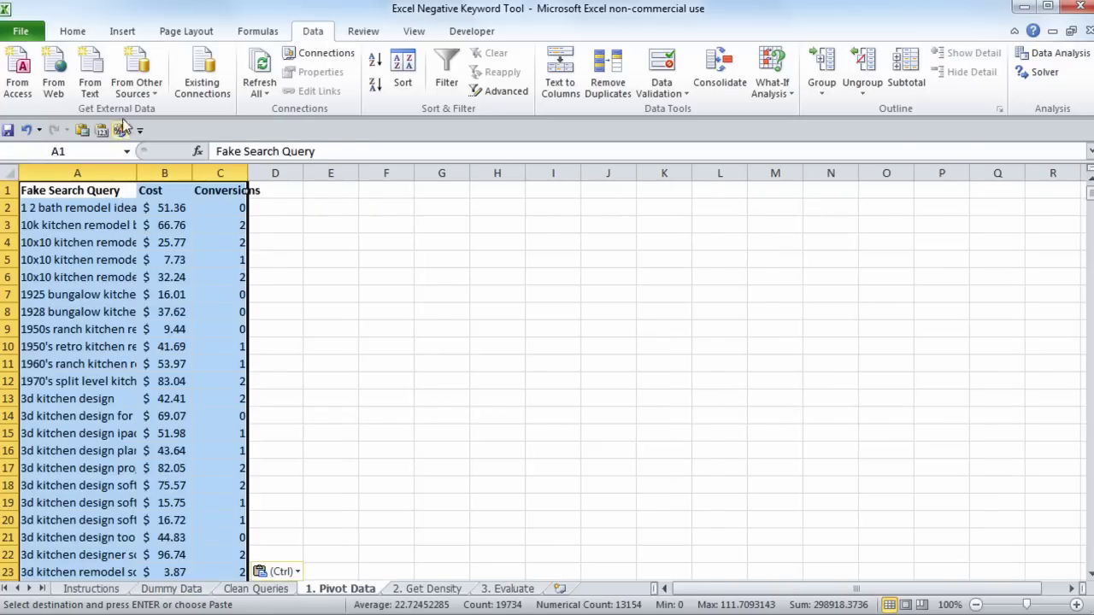
- Insert a PivotTable based on A1:C6578 of 1. Pivot Data, placed on the same sheet at cell E1
click(115, 33)
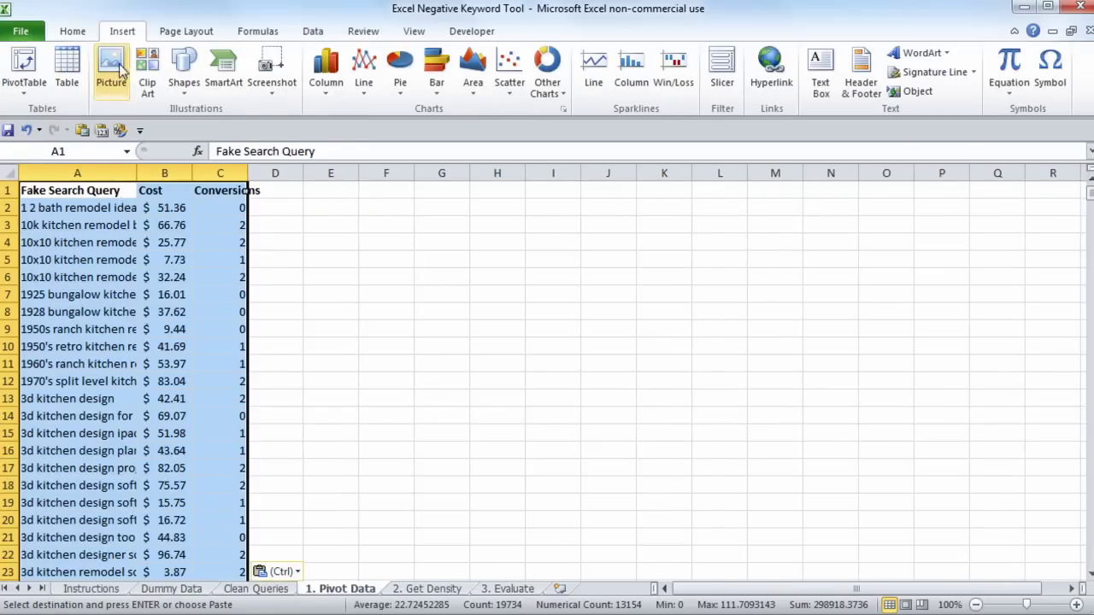
click(25, 92)
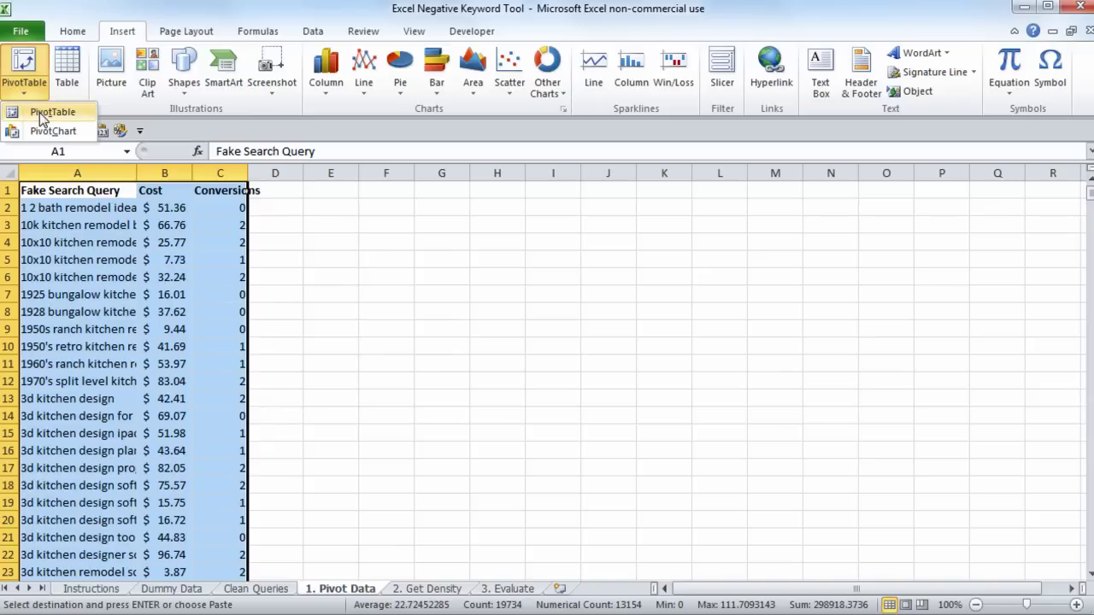
click(47, 112)
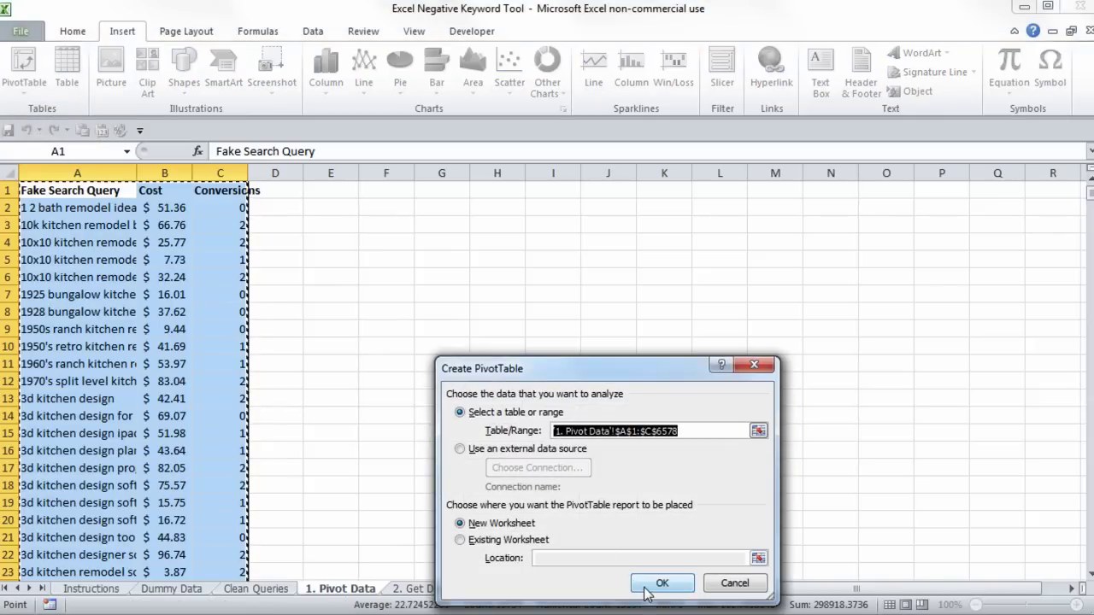
click(501, 541)
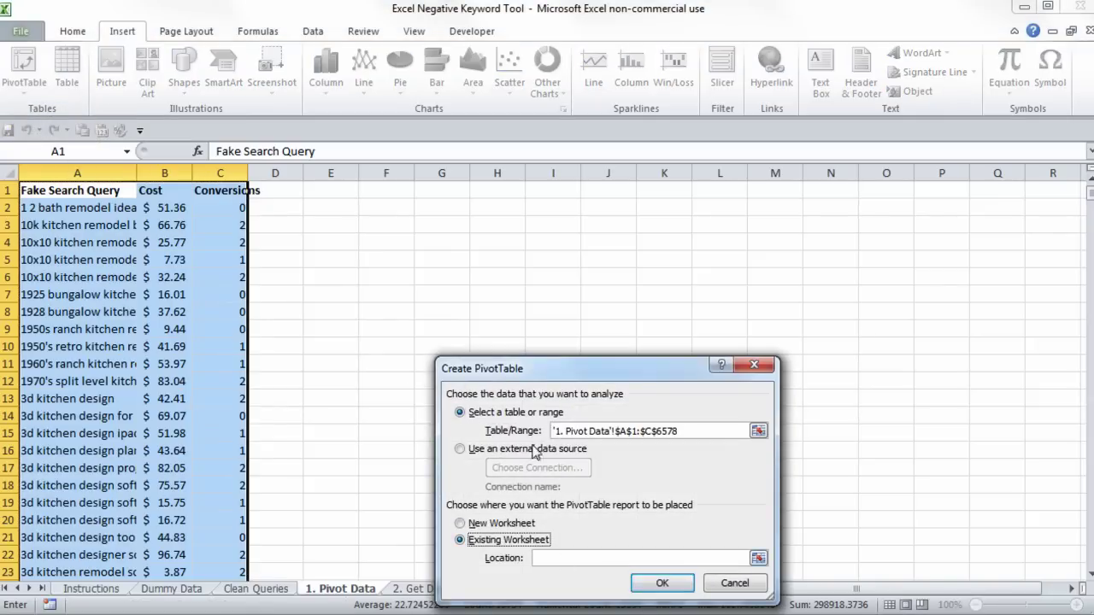
click(758, 558)
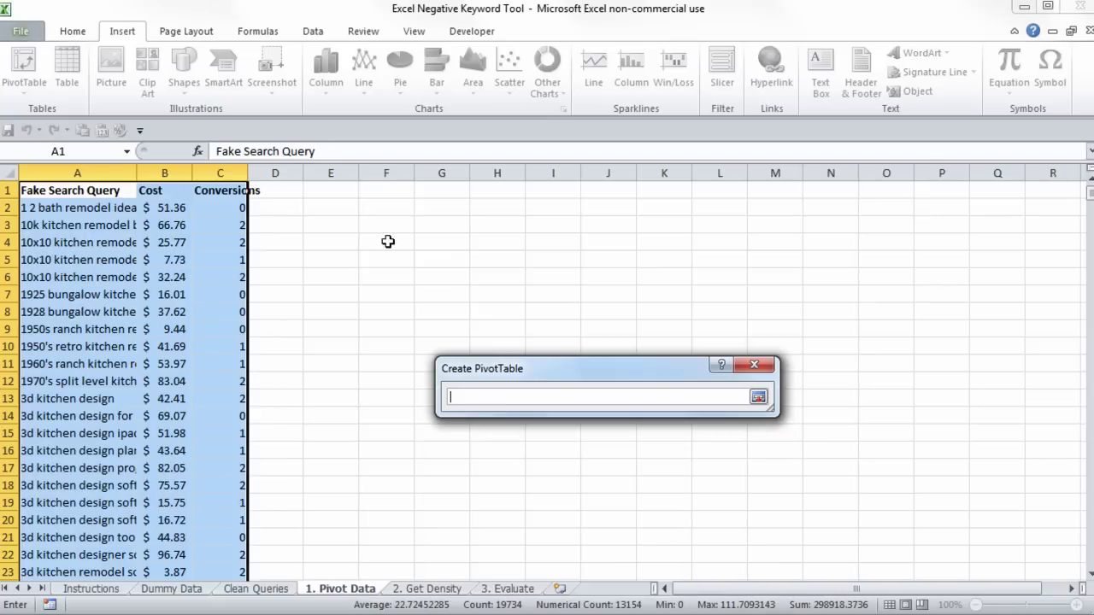
click(344, 186)
click(758, 397)
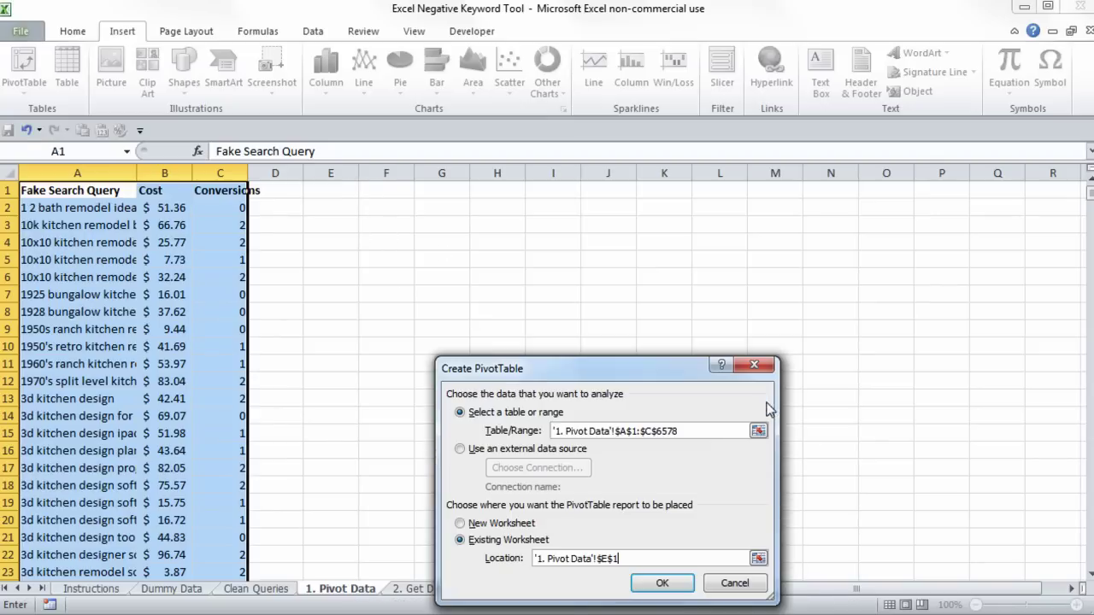
click(660, 584)
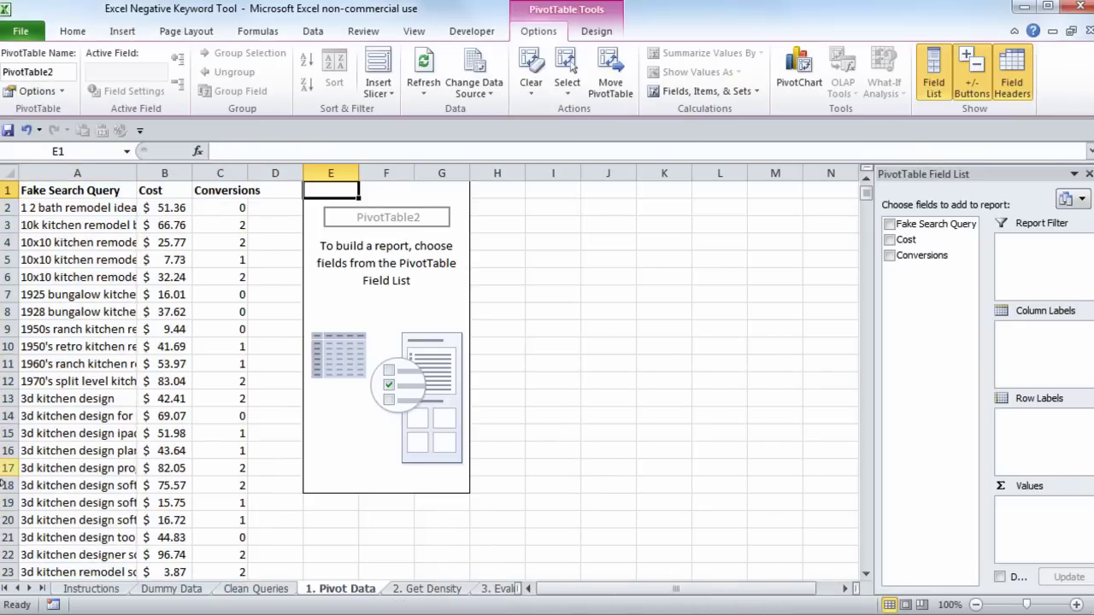
- Add Fake Search Query as the pivot's row labels, with Cost and Conversions as summed values
click(889, 224)
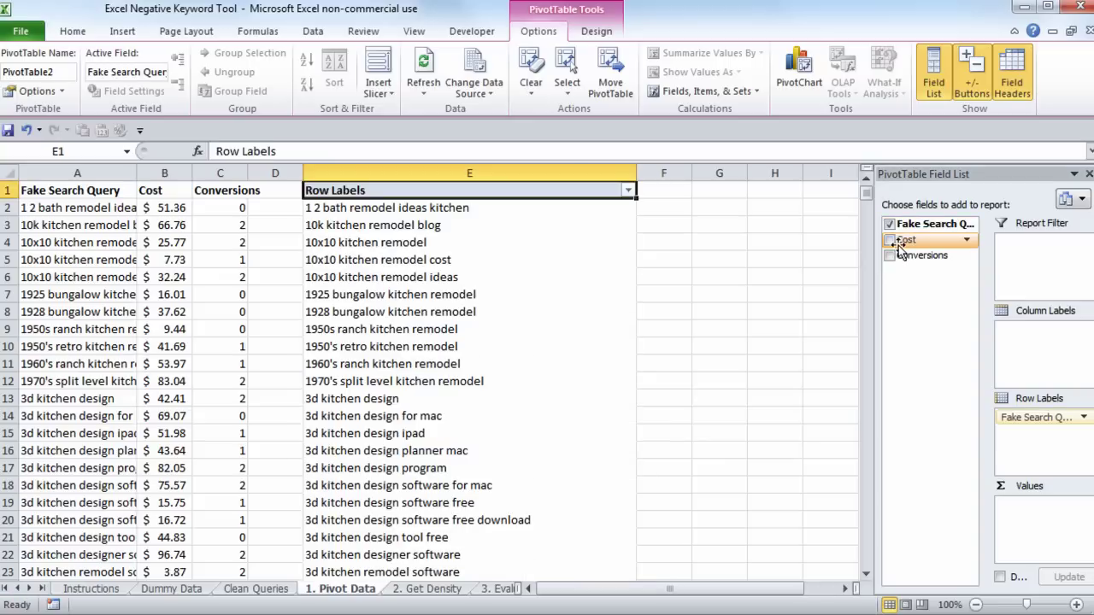
click(891, 241)
click(889, 255)
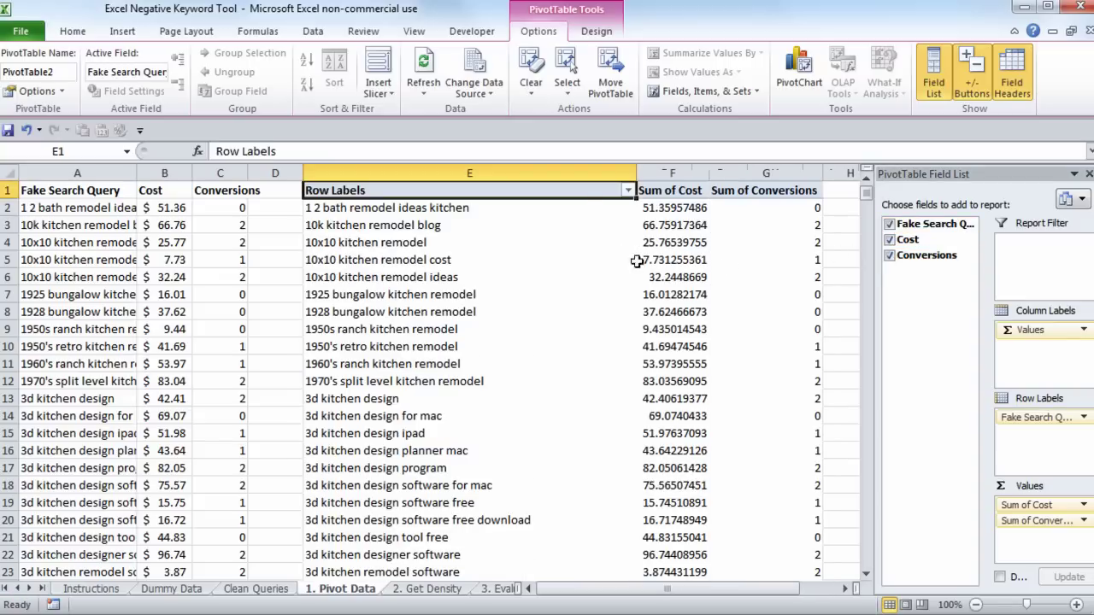
- Copy the pivot table from E1 through its last query row, excluding the grand total, and paste it as values at I1
click(582, 207)
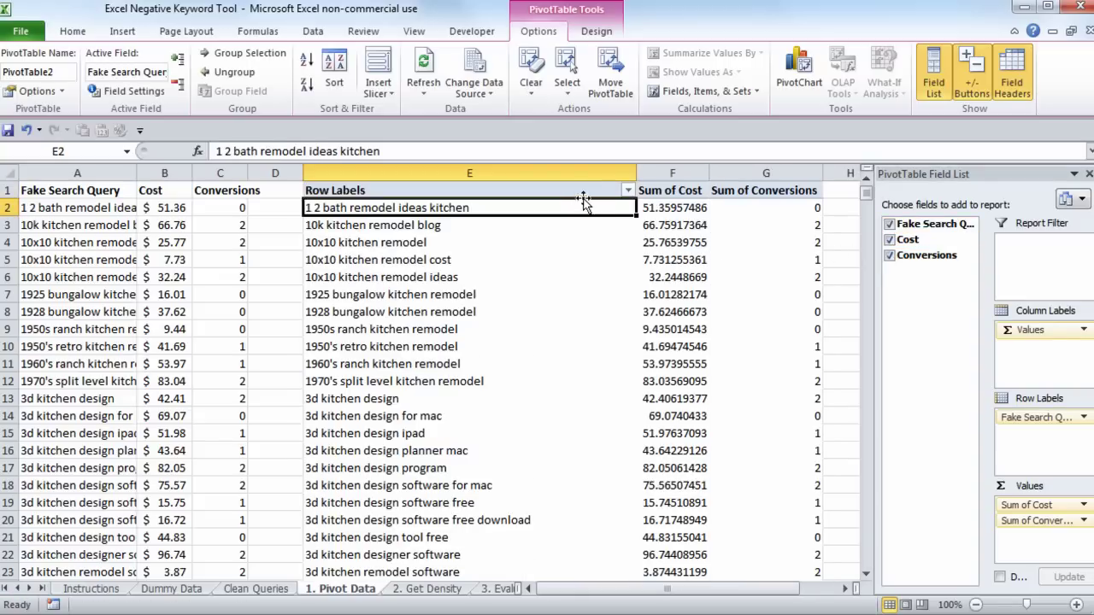
drag(584, 190, 724, 317)
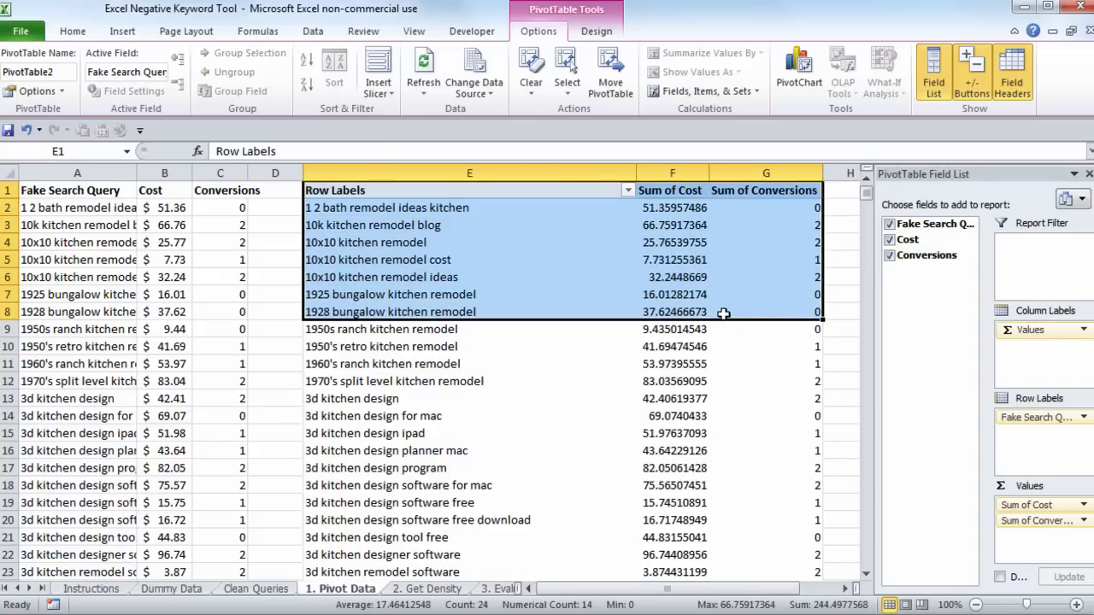
key(ctrl+shift+Down)
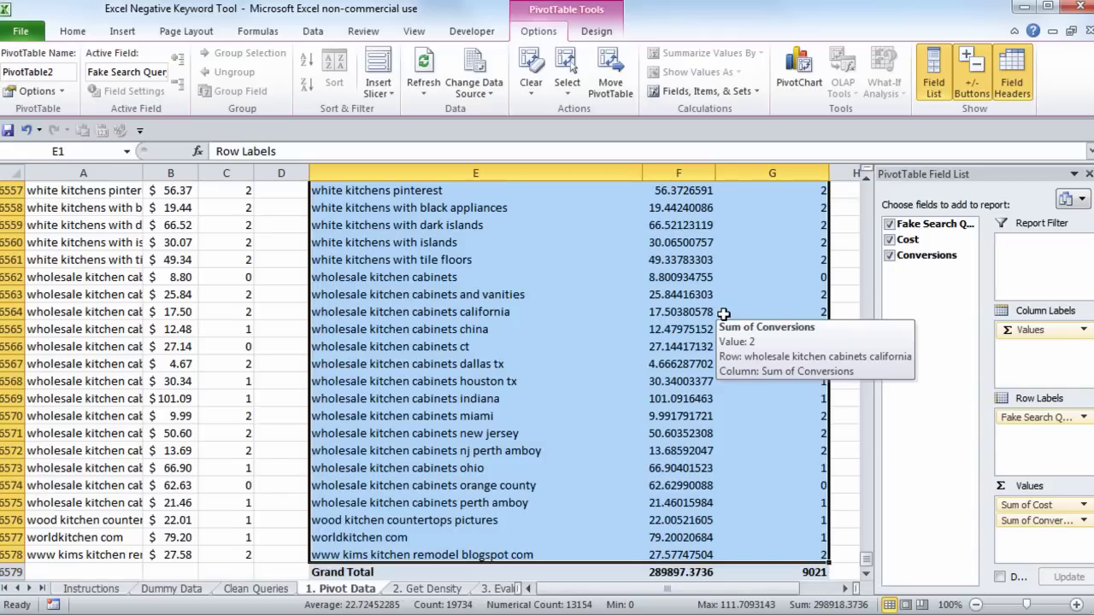
key(ctrl+c)
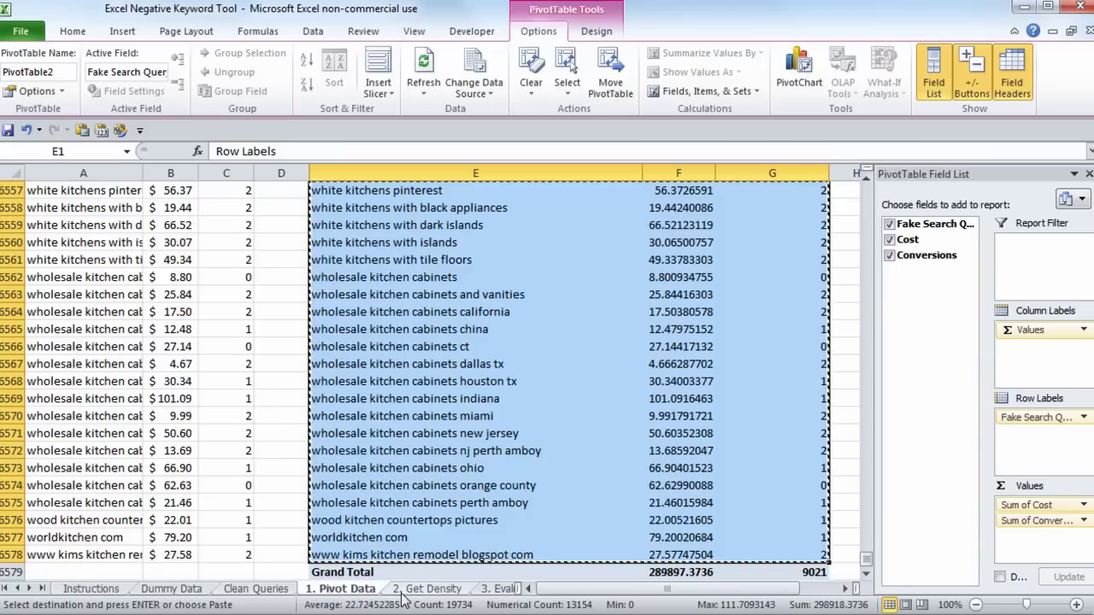
drag(732, 592, 847, 170)
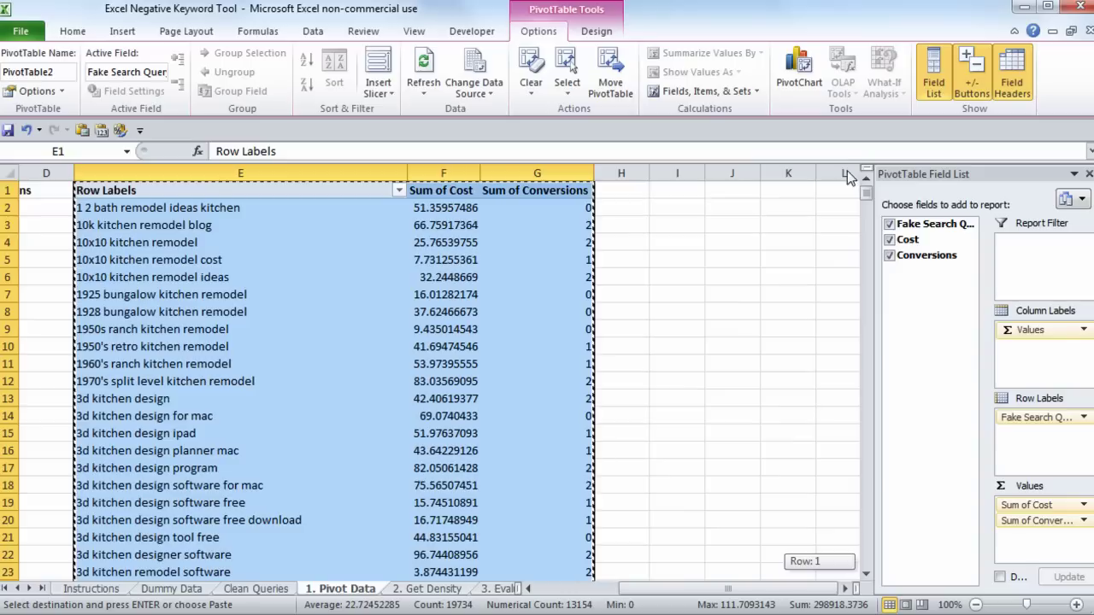
click(687, 191)
right_click(687, 192)
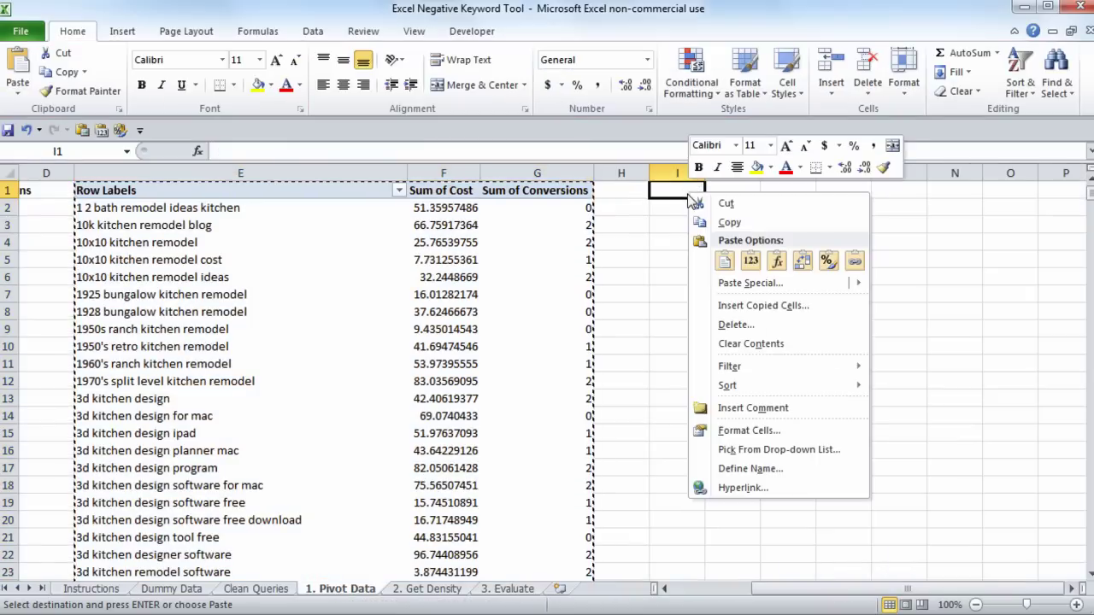
click(746, 285)
click(632, 222)
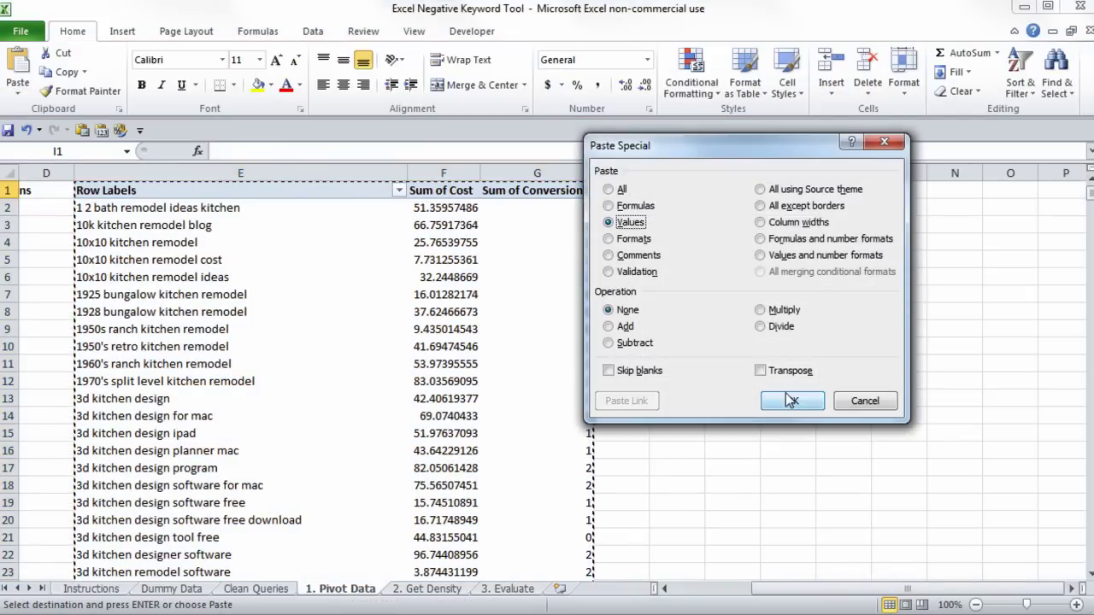
click(791, 399)
click(733, 346)
- Delete columns A through H and fit the width of the new column A to its contents
drag(621, 173, 9, 172)
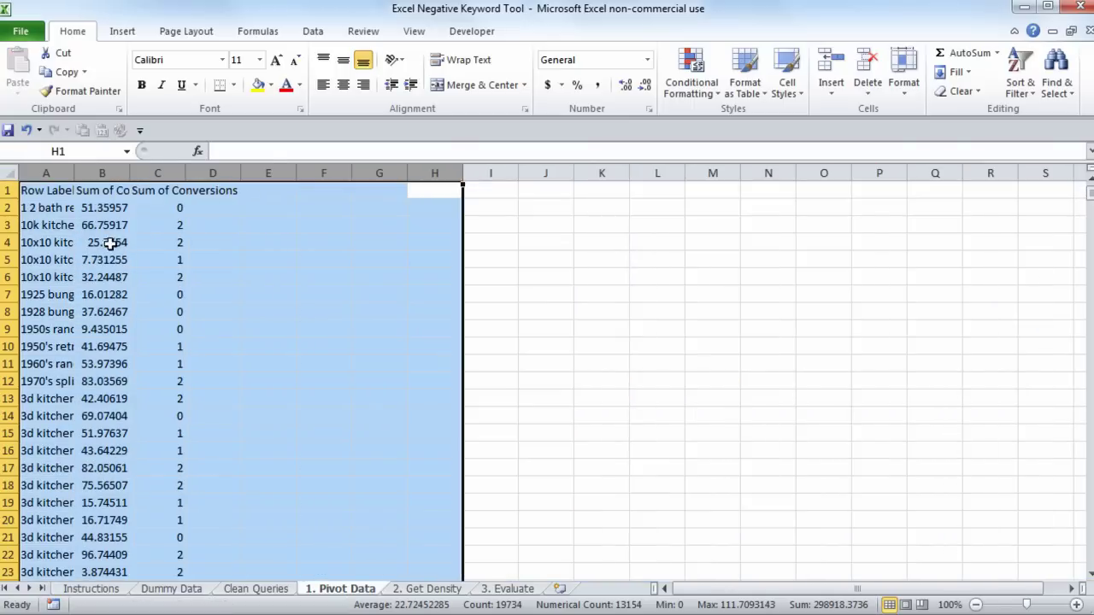
key(ctrl+minus)
click(56, 207)
click(53, 190)
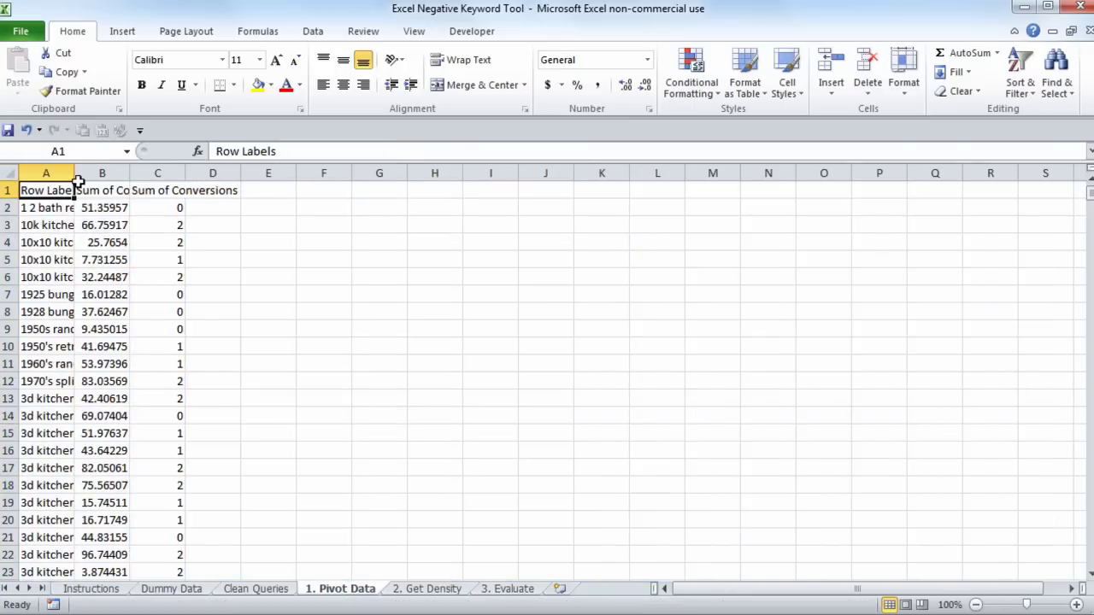
double_click(74, 173)
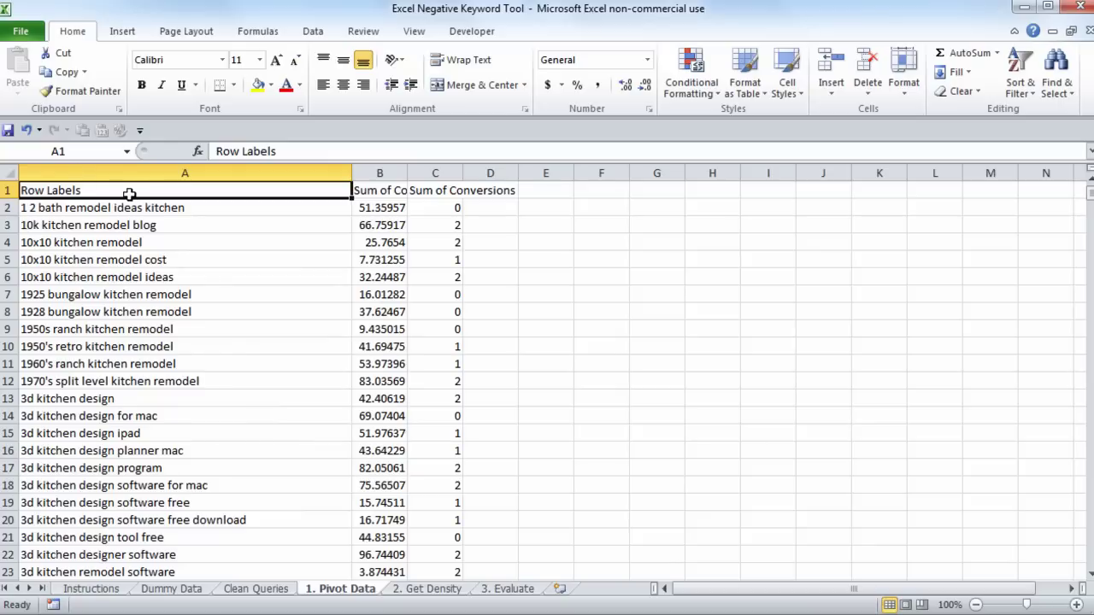
- Rename the Row Labels header in A1 to Search Query
text(Search)
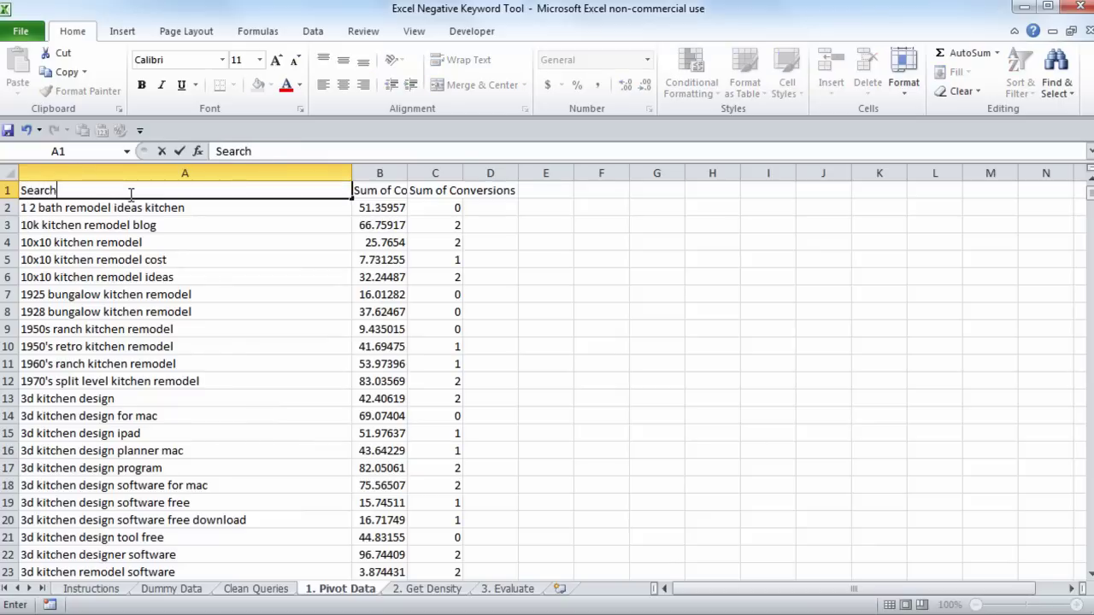
text( Query)
key(Return)
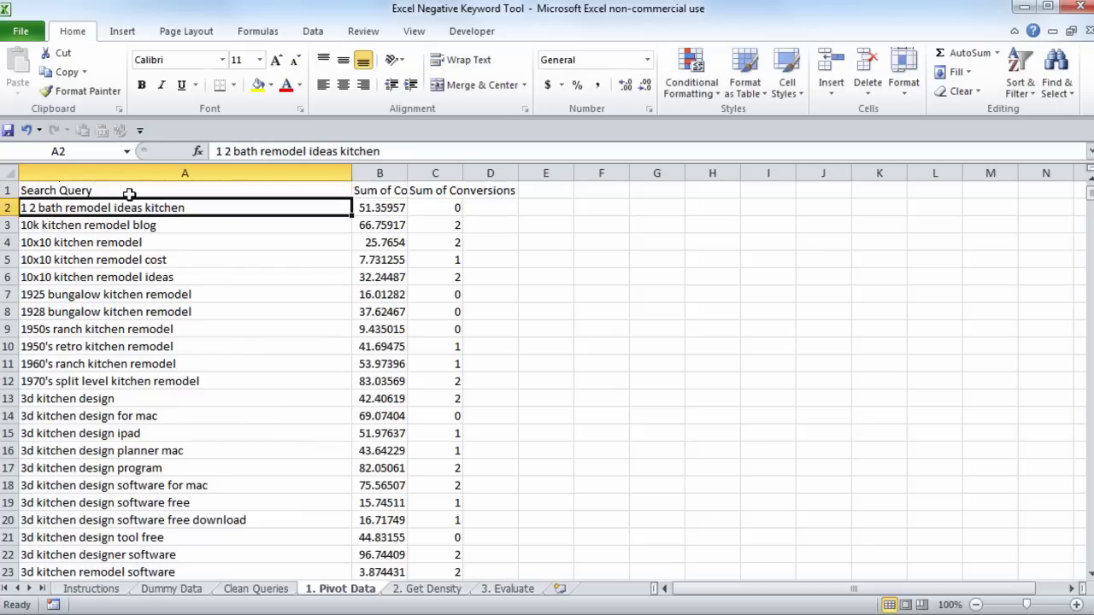
click(246, 301)
- Shorten the headers in B1 and C1 to Cost and Conversions
click(386, 193)
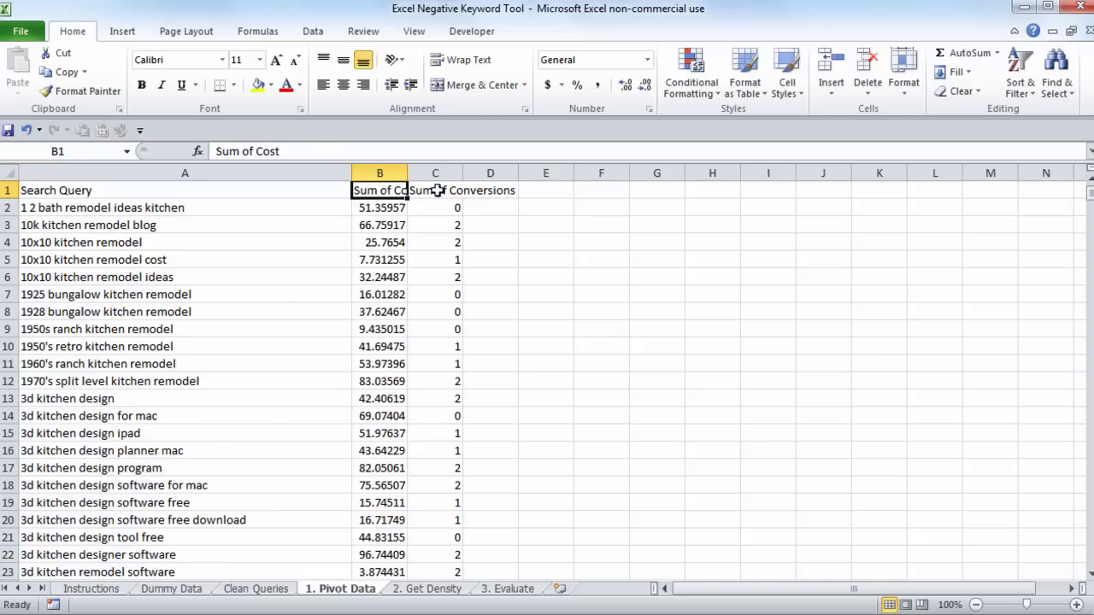
click(436, 190)
click(395, 191)
drag(258, 152, 216, 152)
key(BackSpace)
click(419, 184)
key(BackSpace)
click(247, 243)
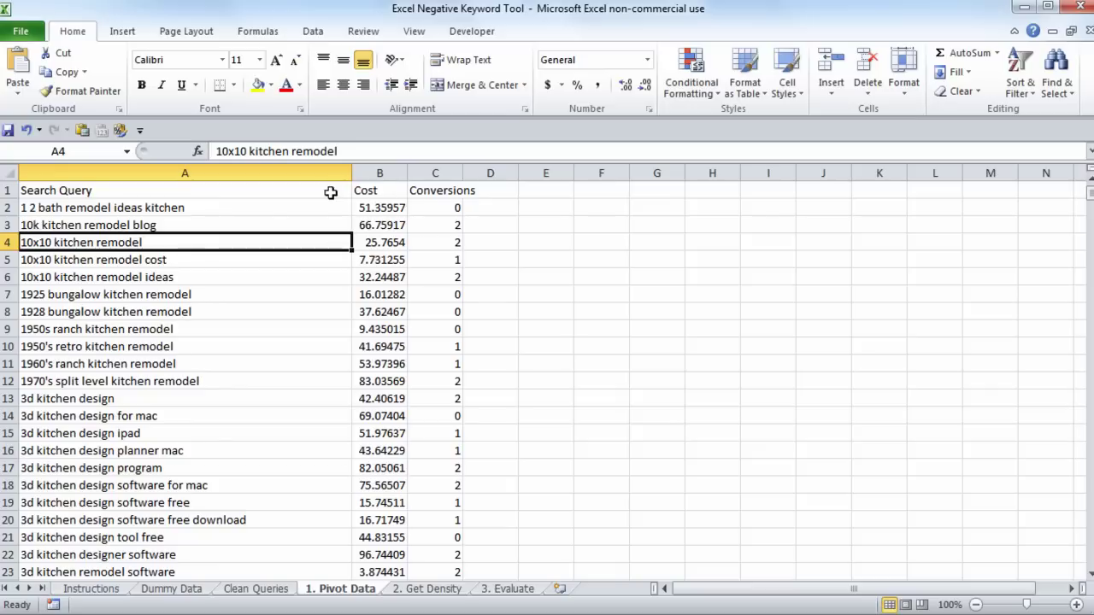
- Run Remove Duplicates on the whole table, with headers, comparing only the Search Query column
click(205, 205)
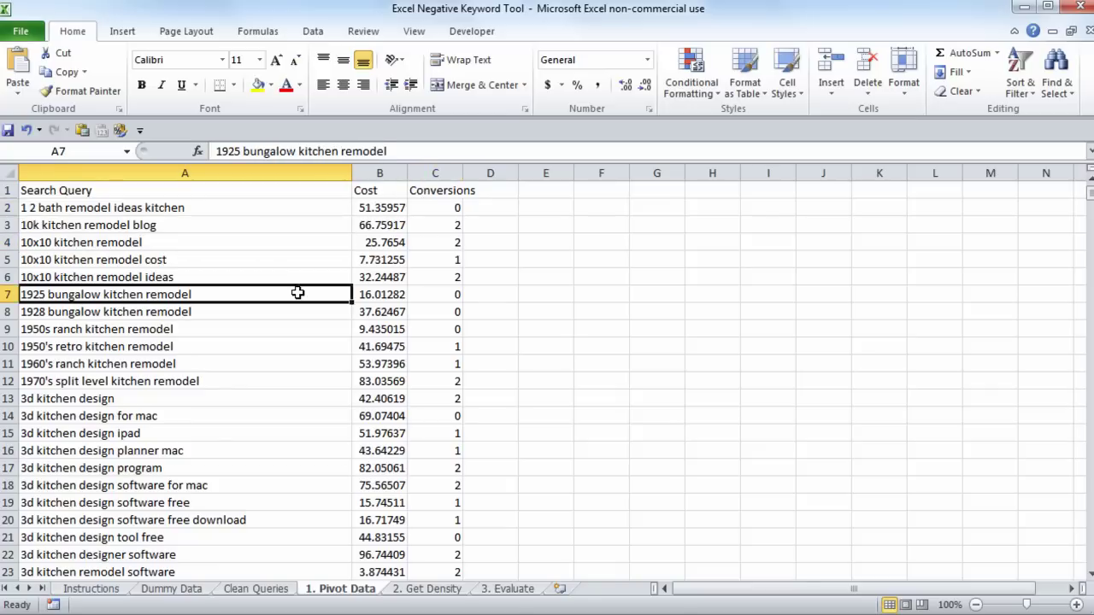
key(ctrl+a)
key(ctrl+c)
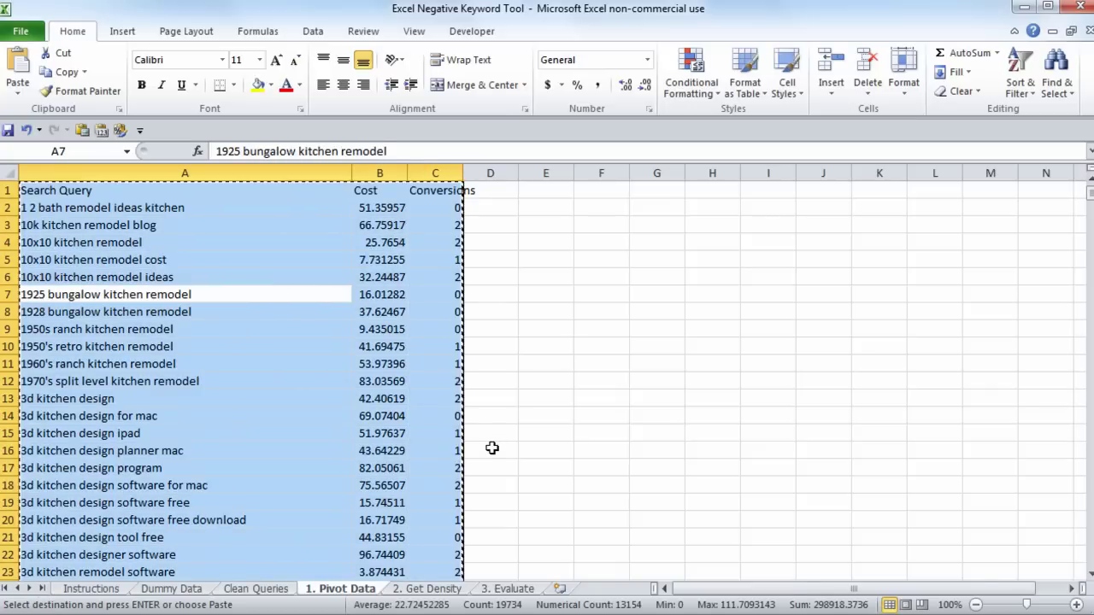
drag(1090, 191, 1067, 152)
ctrl+click(361, 381)
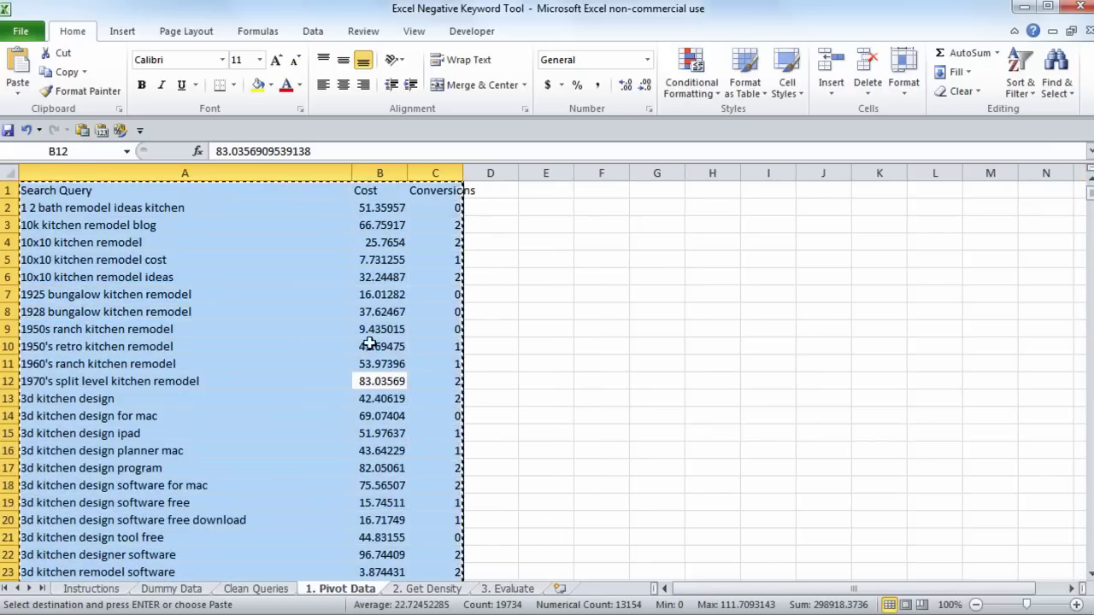
click(313, 31)
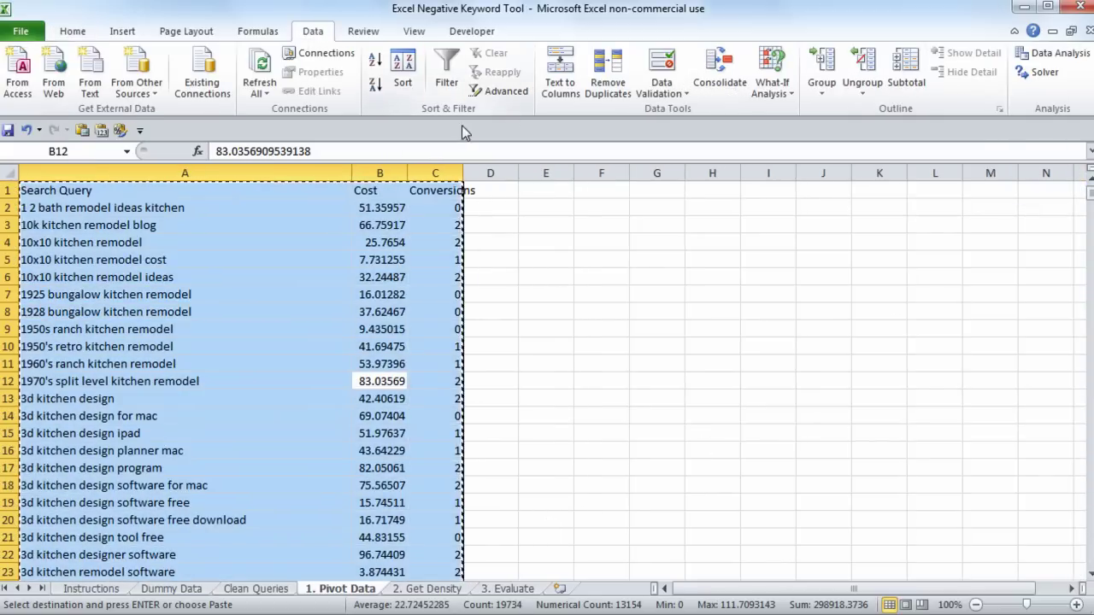
click(608, 71)
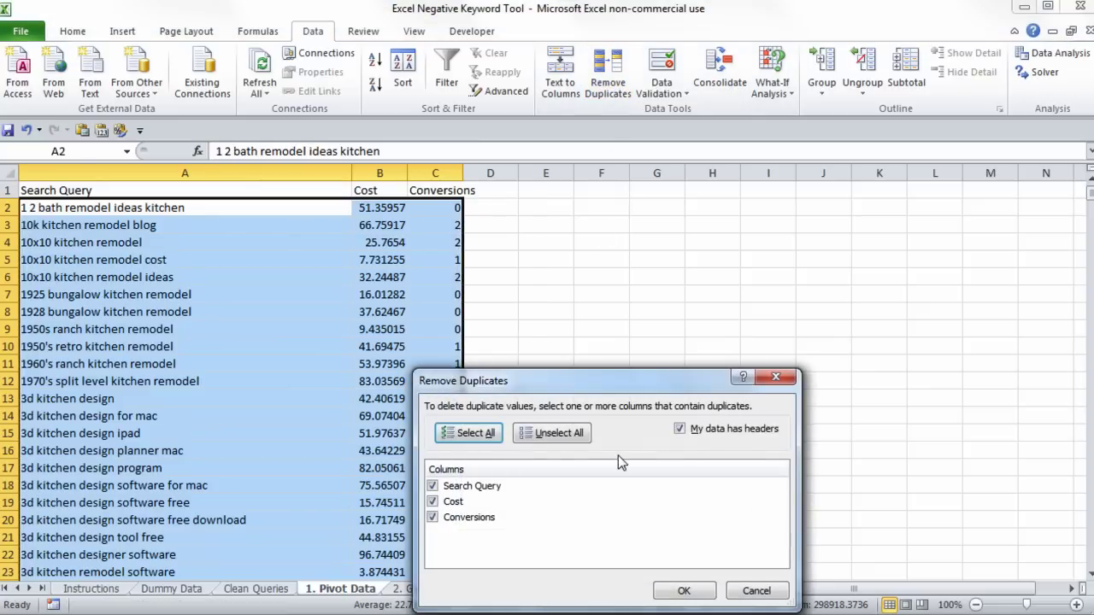
click(577, 435)
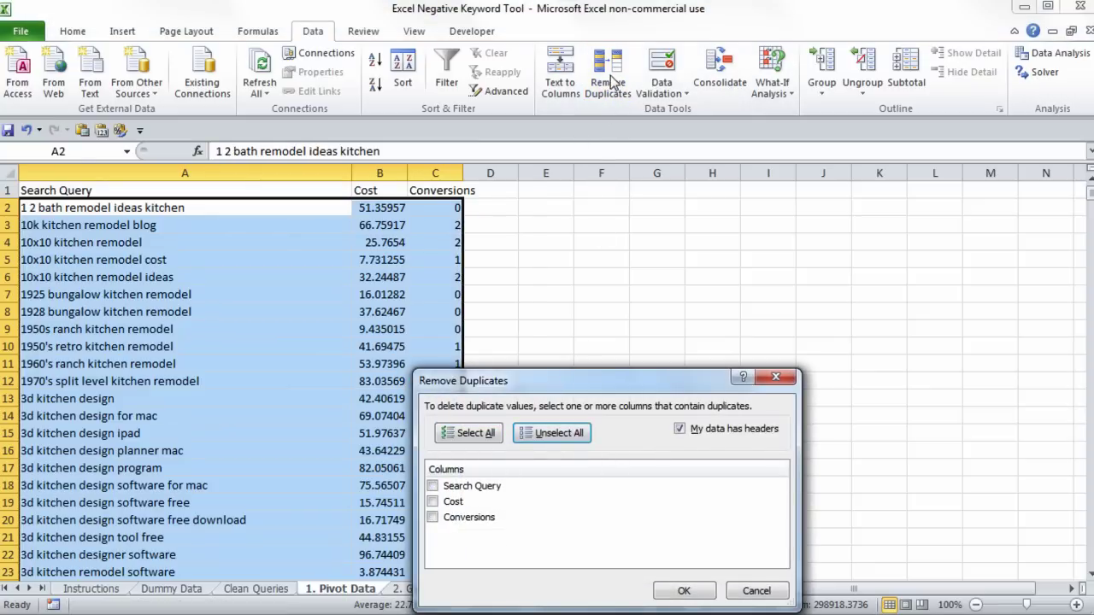
click(480, 492)
click(665, 591)
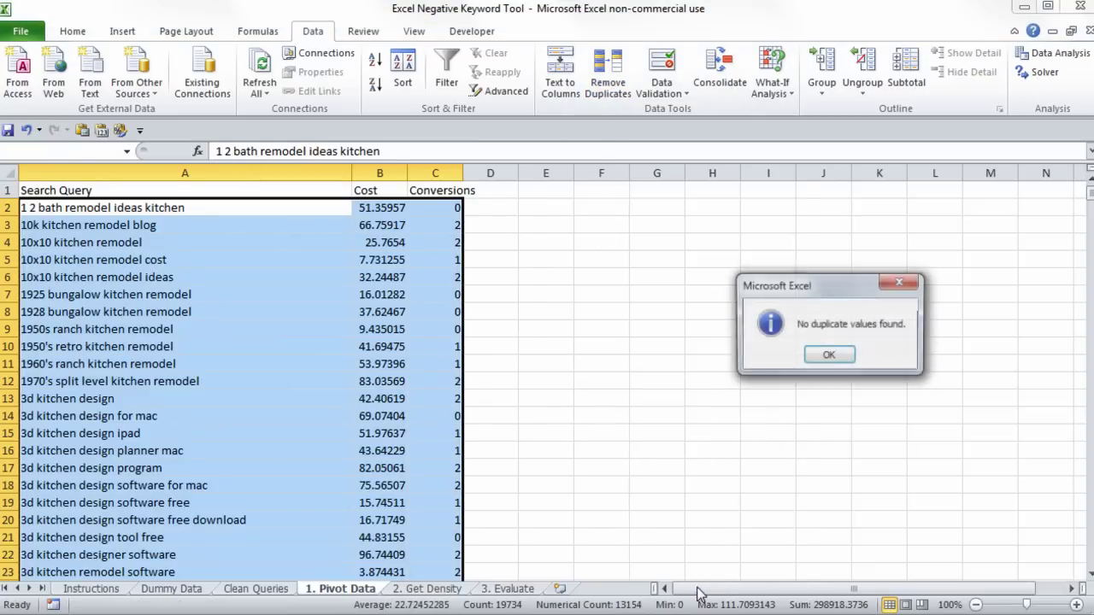
click(828, 356)
- Copy the whole Search Query, Cost and Conversions table to cell A1 of the 3. Evaluate sheet
click(322, 324)
key(ctrl+a)
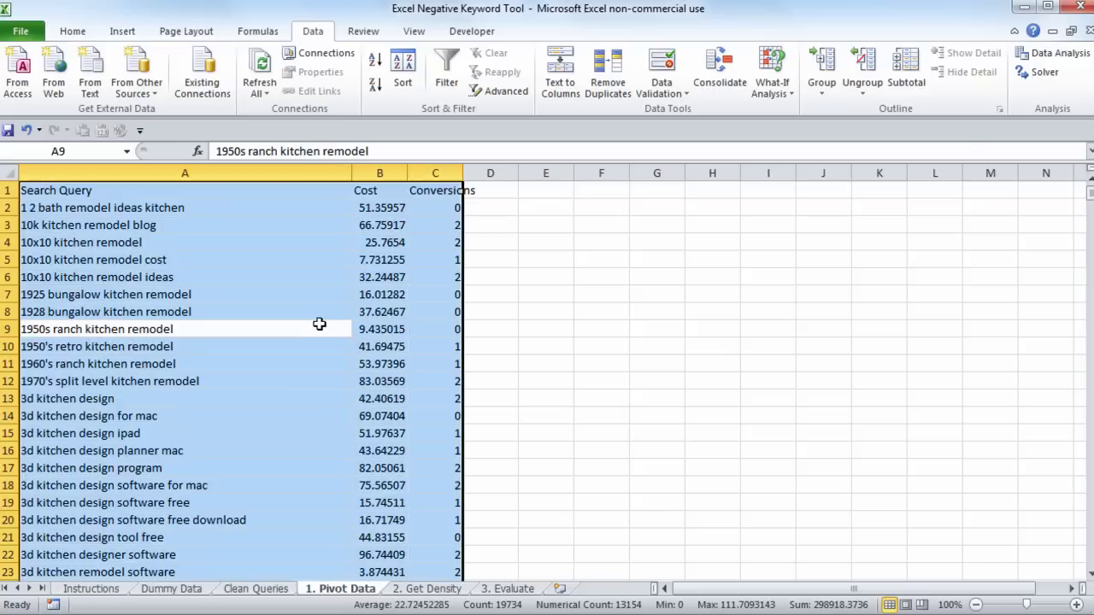
key(ctrl+c)
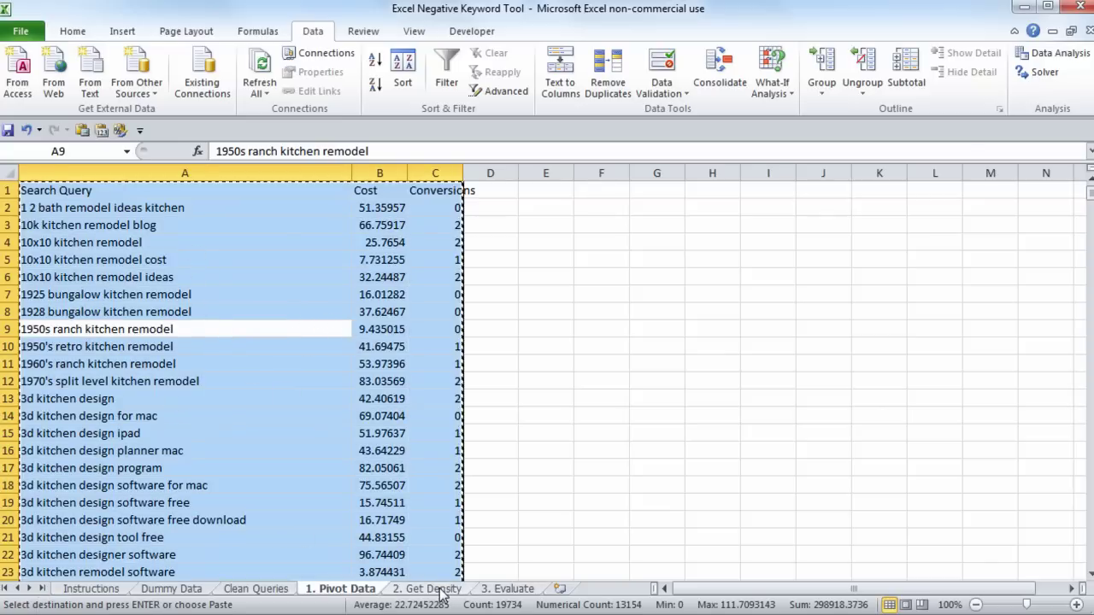
click(511, 589)
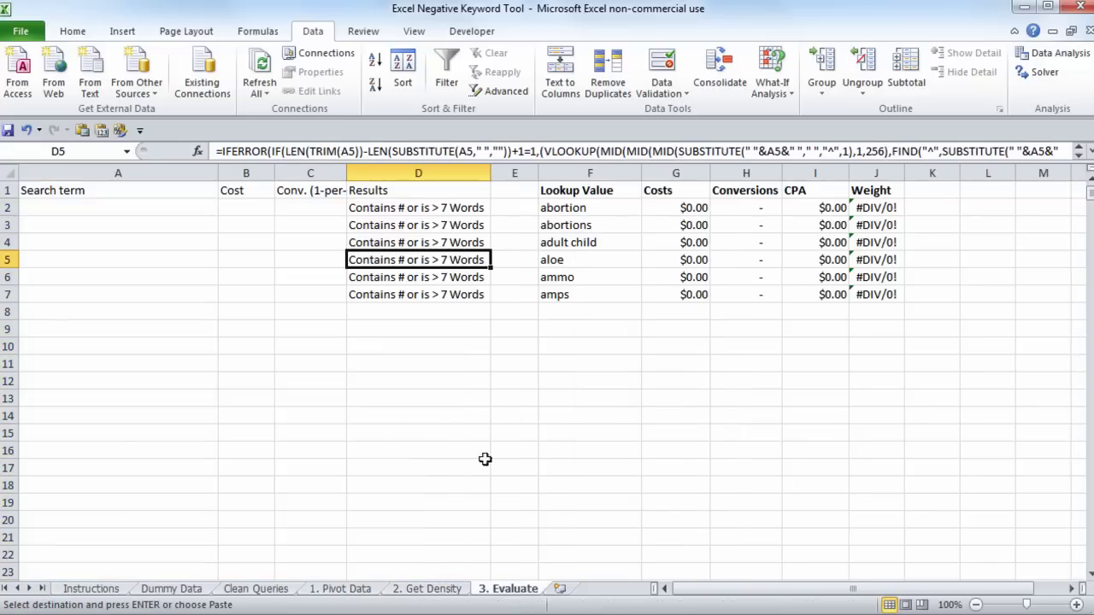
click(163, 205)
click(158, 186)
key(ctrl+v)
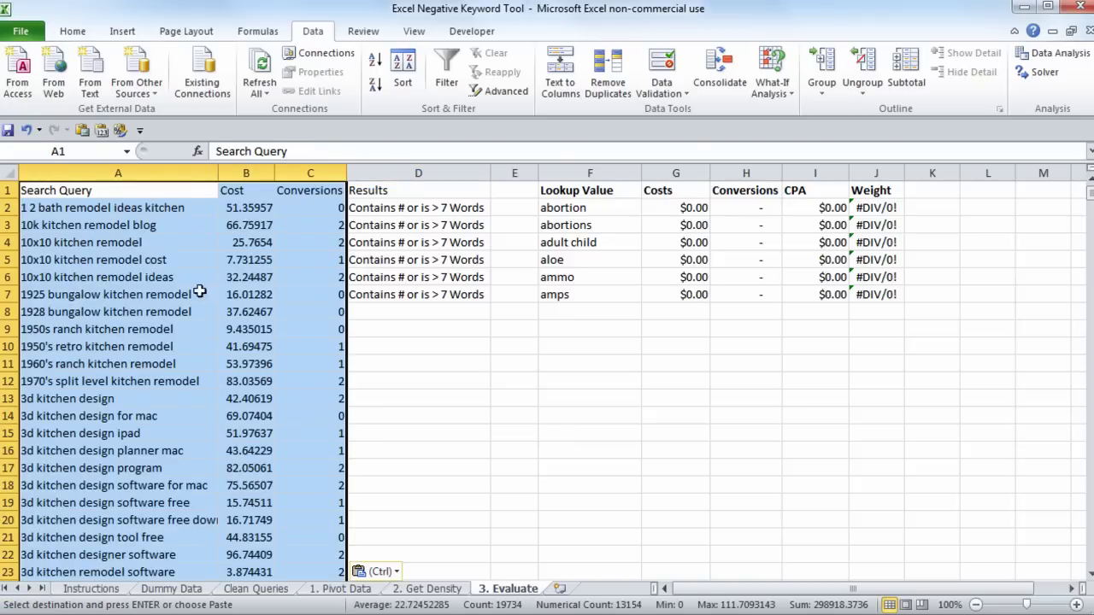
- Copy all search queries below the A1 header to A1 of the 2. Get Density sheet and run Find Density
click(197, 208)
key(ctrl+shift+Down)
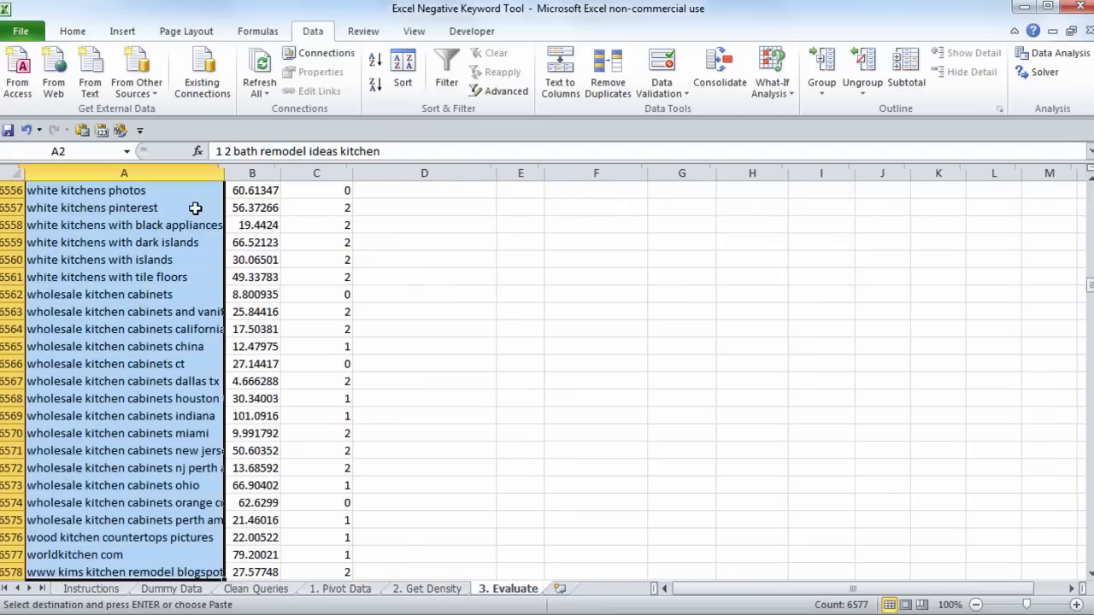
key(ctrl+c)
click(431, 589)
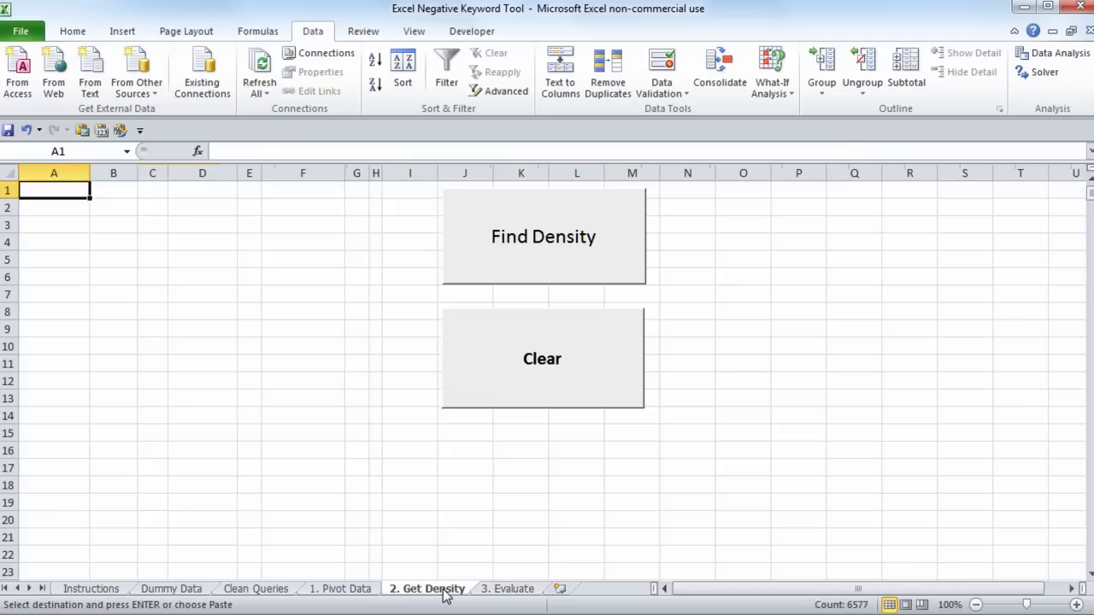
key(ctrl+v)
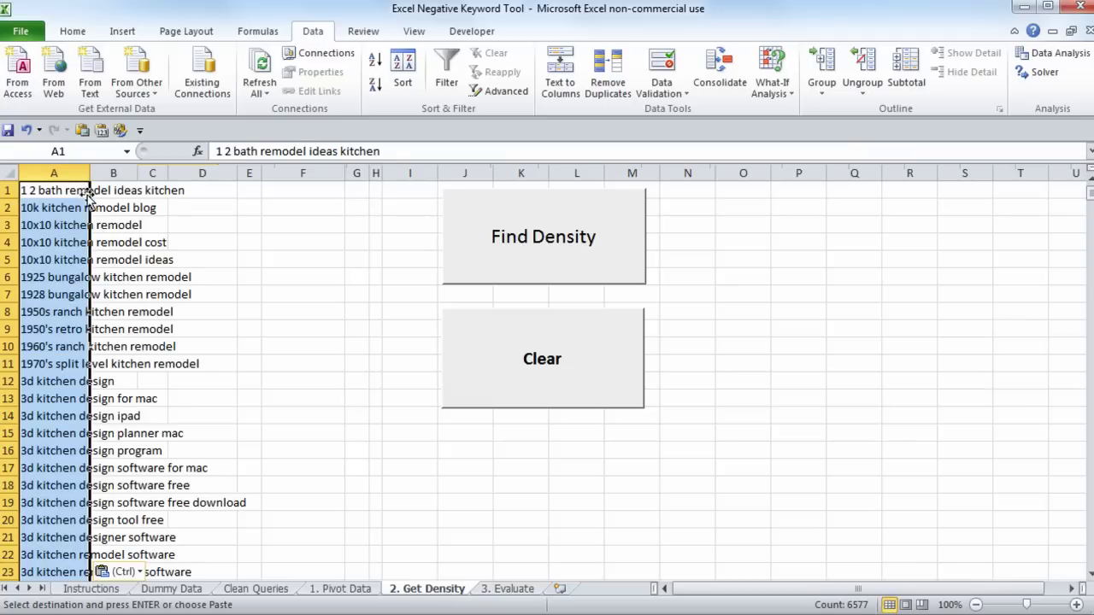
click(545, 251)
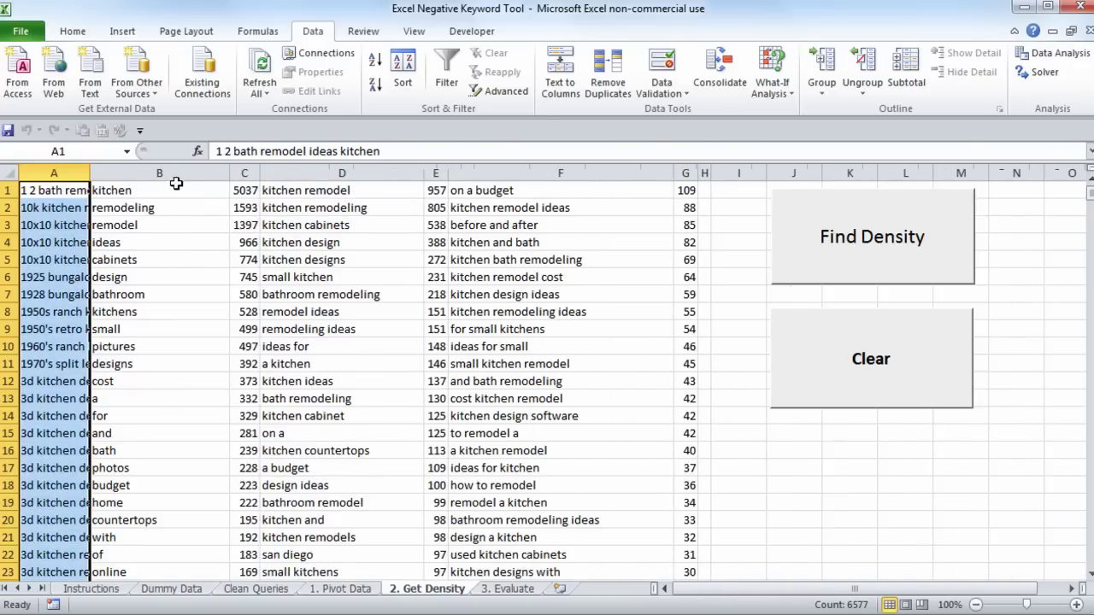
- Copy the full single-word list in column B to the Lookup Value column of 3. Evaluate, starting at F2
click(185, 194)
key(ctrl+shift+Down)
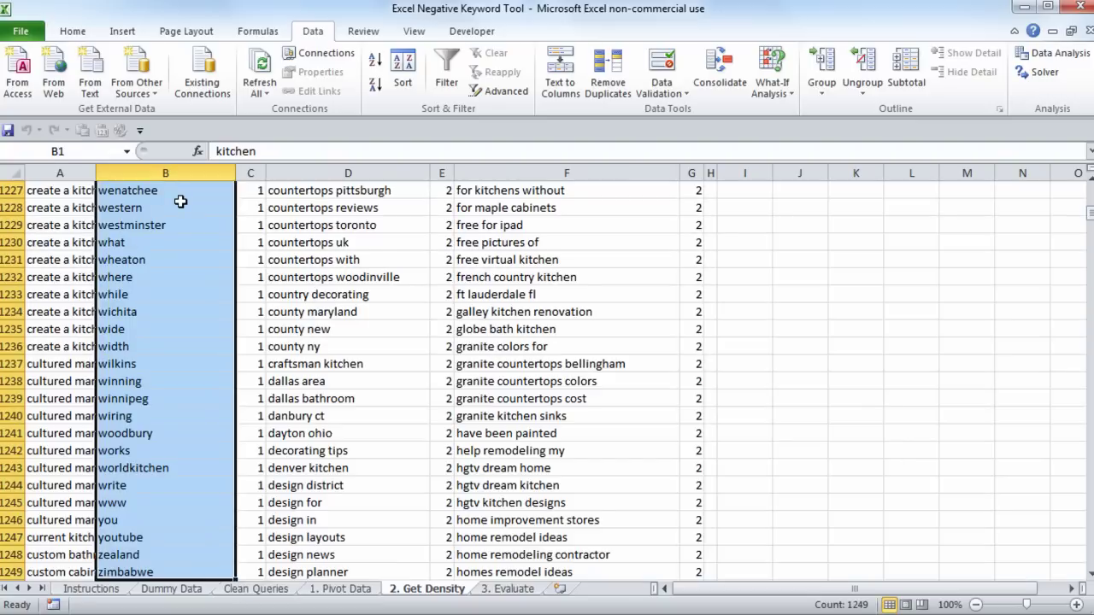
key(ctrl+c)
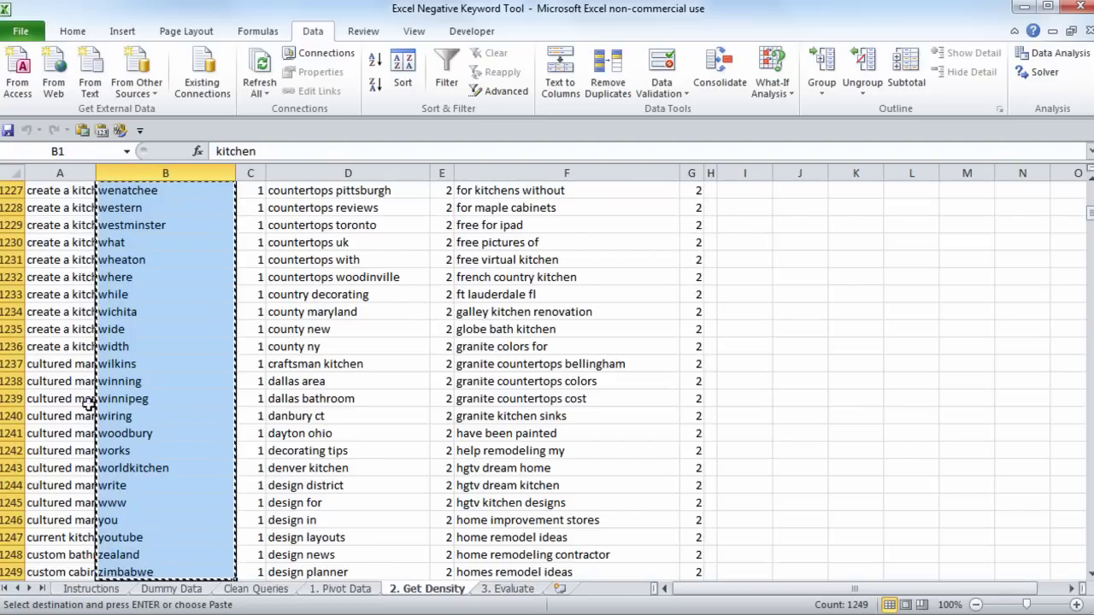
click(506, 589)
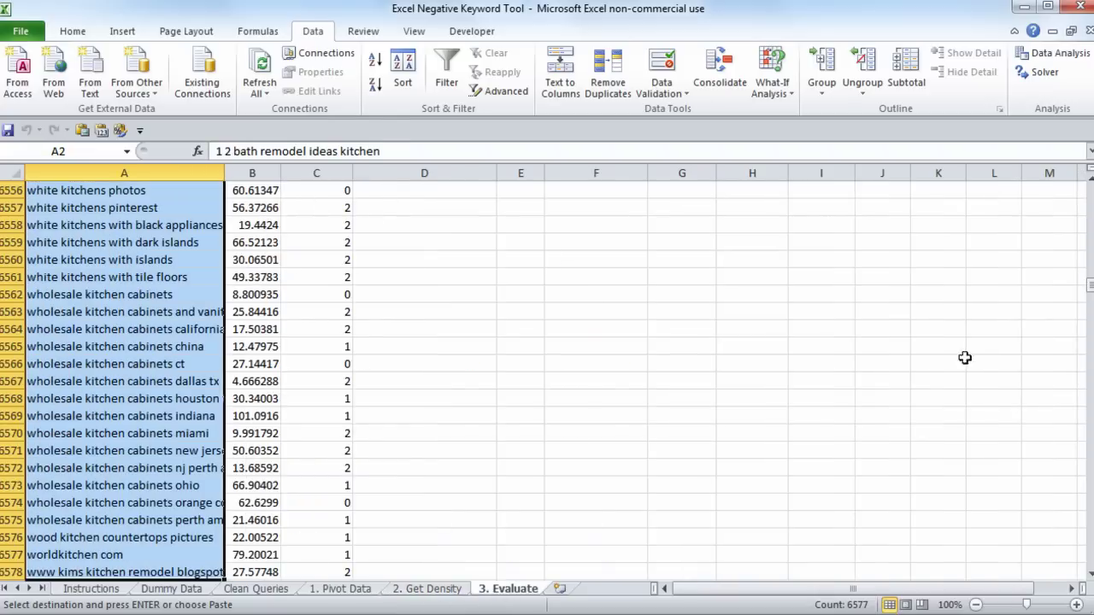
drag(1090, 285, 1090, 193)
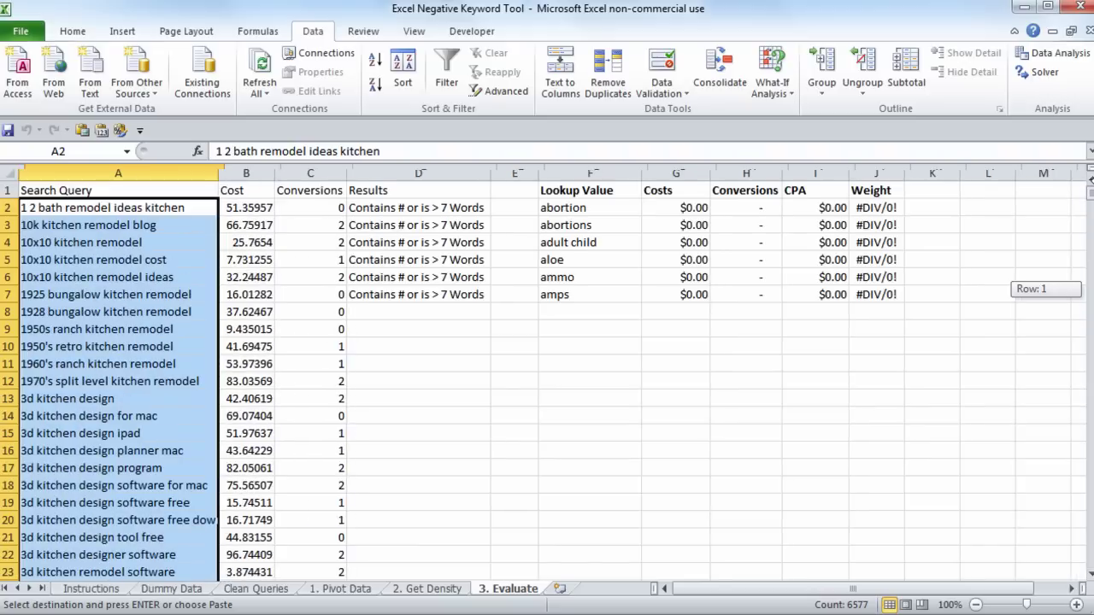
click(597, 208)
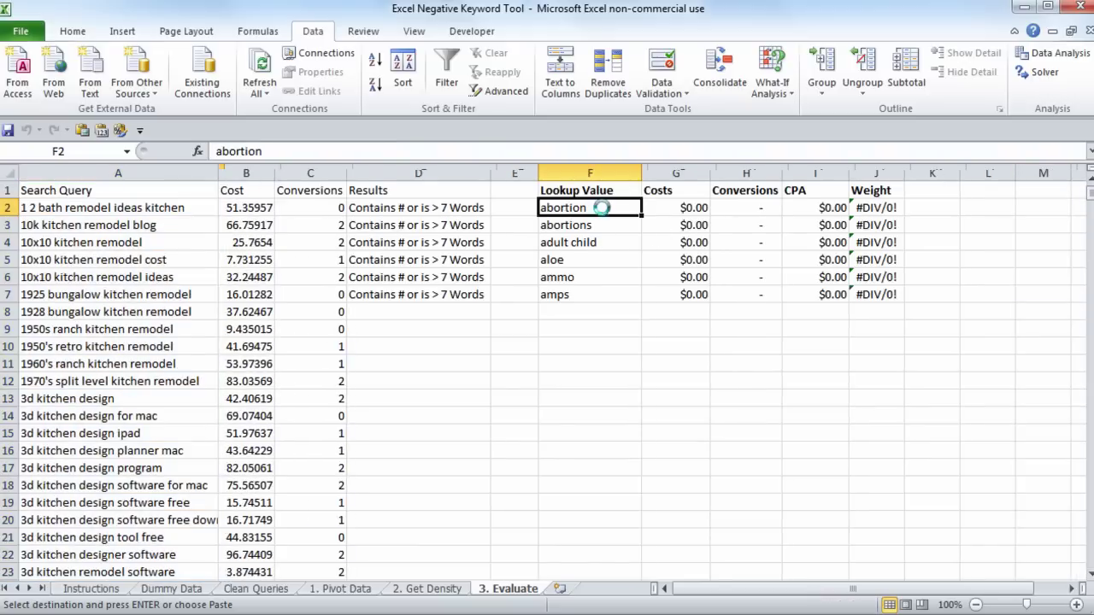
key(ctrl+v)
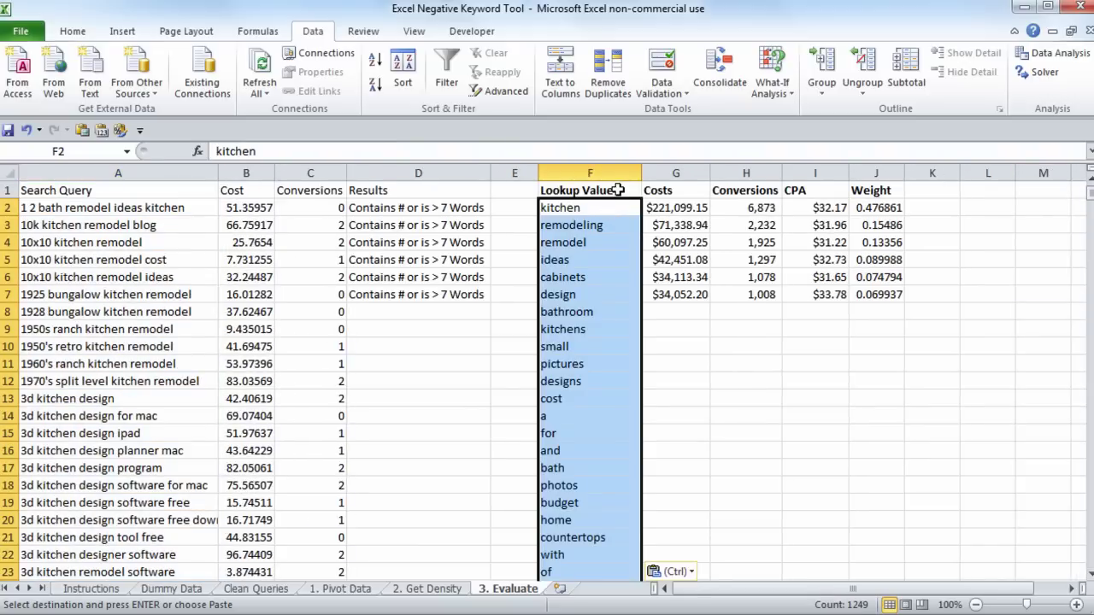
- Examine how the Costs and Conversions formulas in G2 and H2 total the search queries containing the lookup value
click(427, 589)
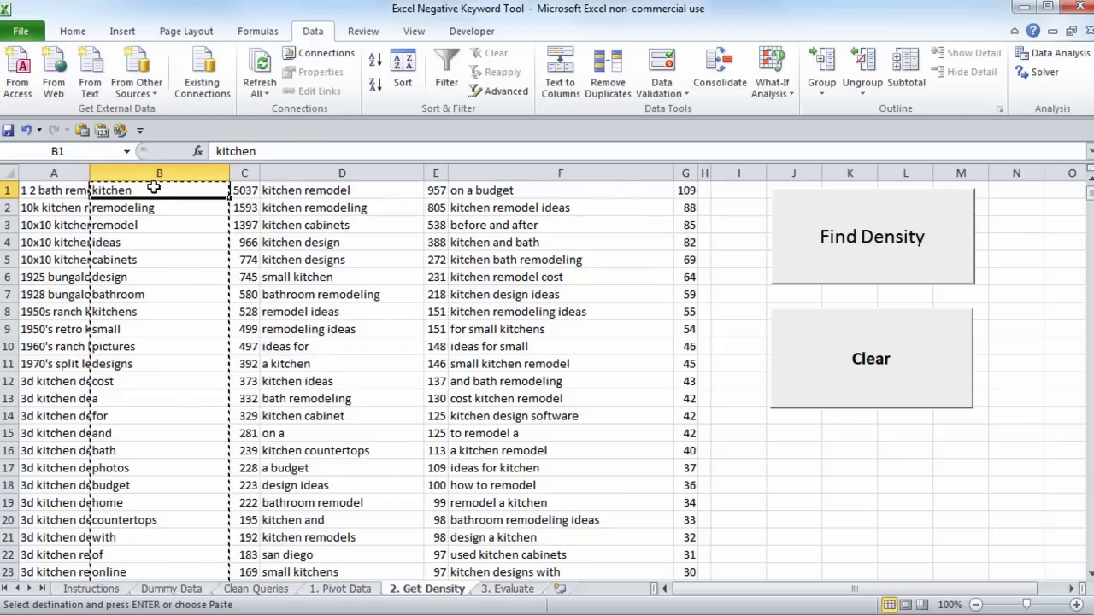
click(513, 589)
click(605, 206)
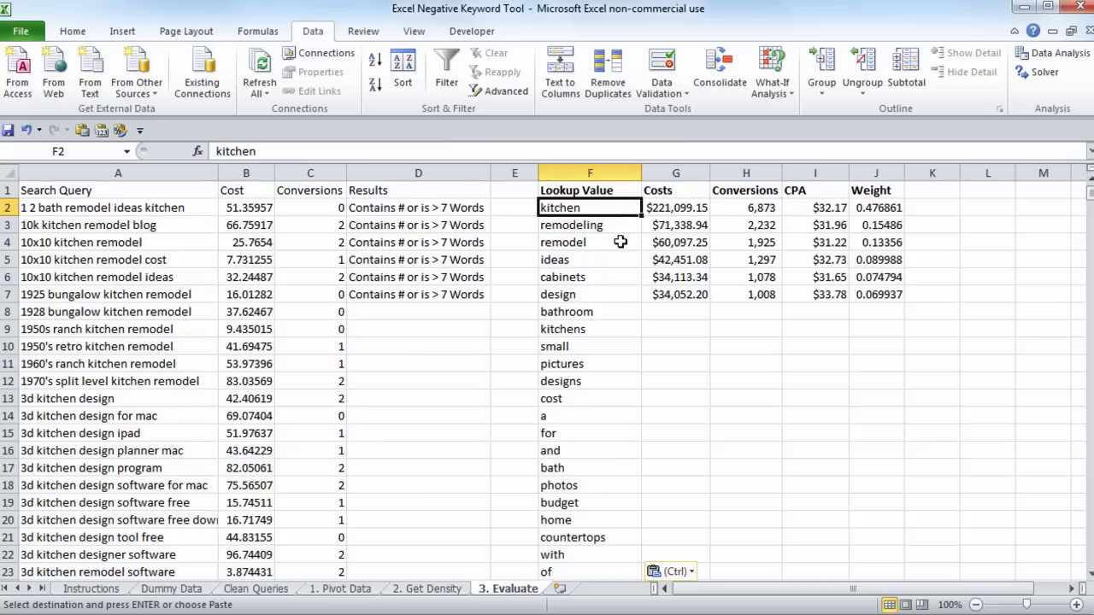
click(696, 278)
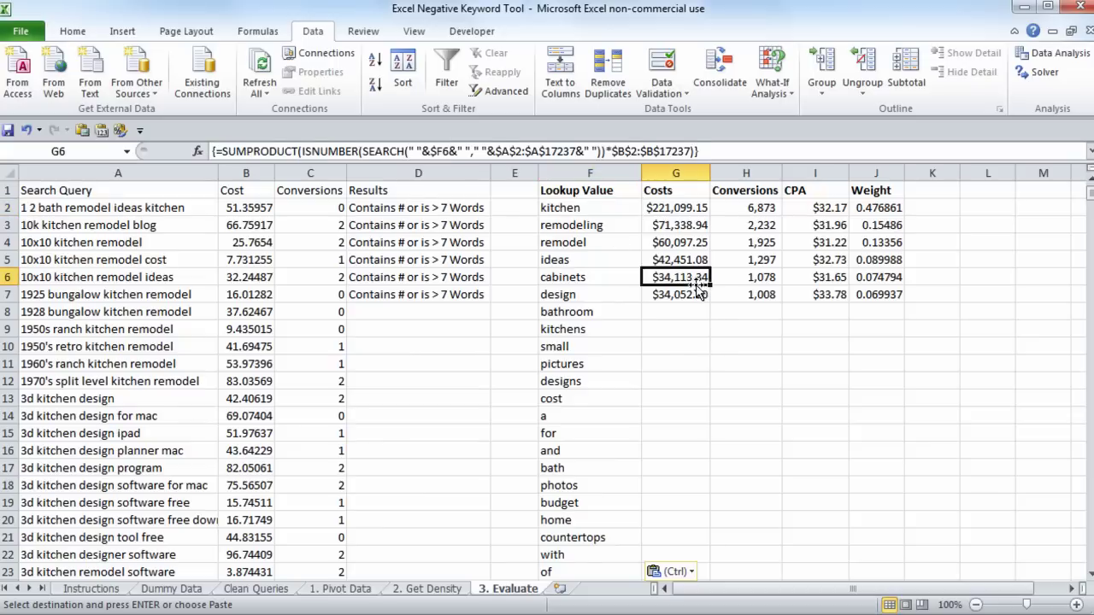
click(635, 205)
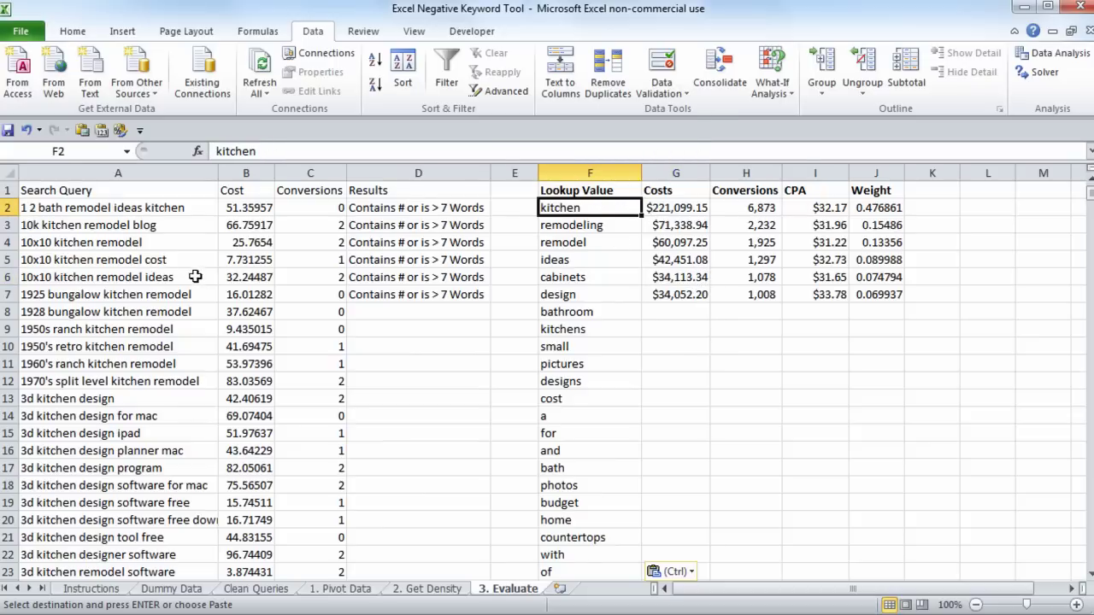
click(697, 209)
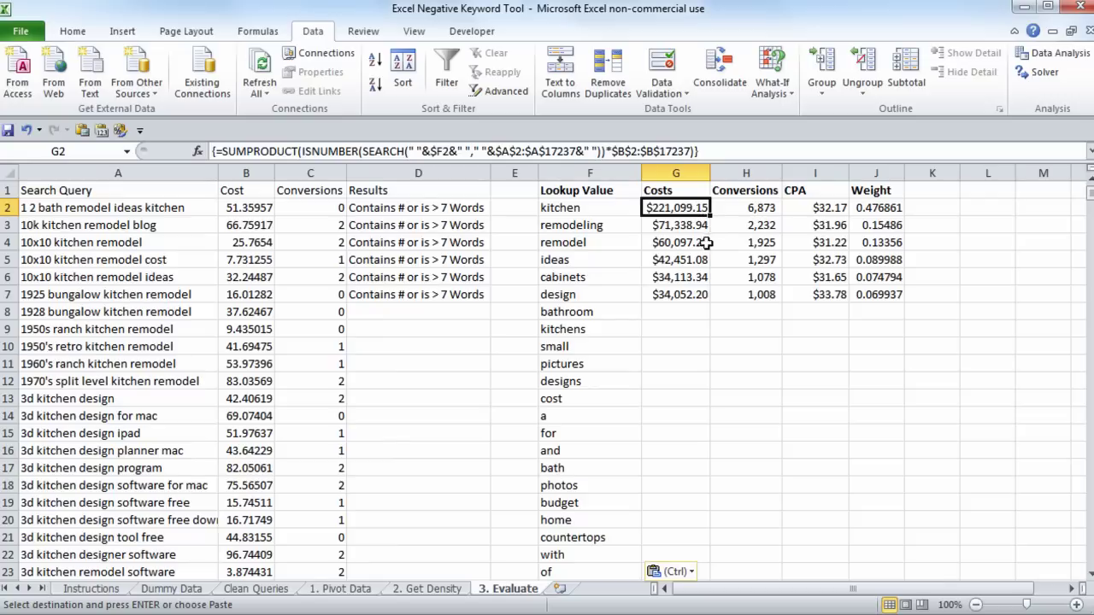
click(568, 210)
click(183, 225)
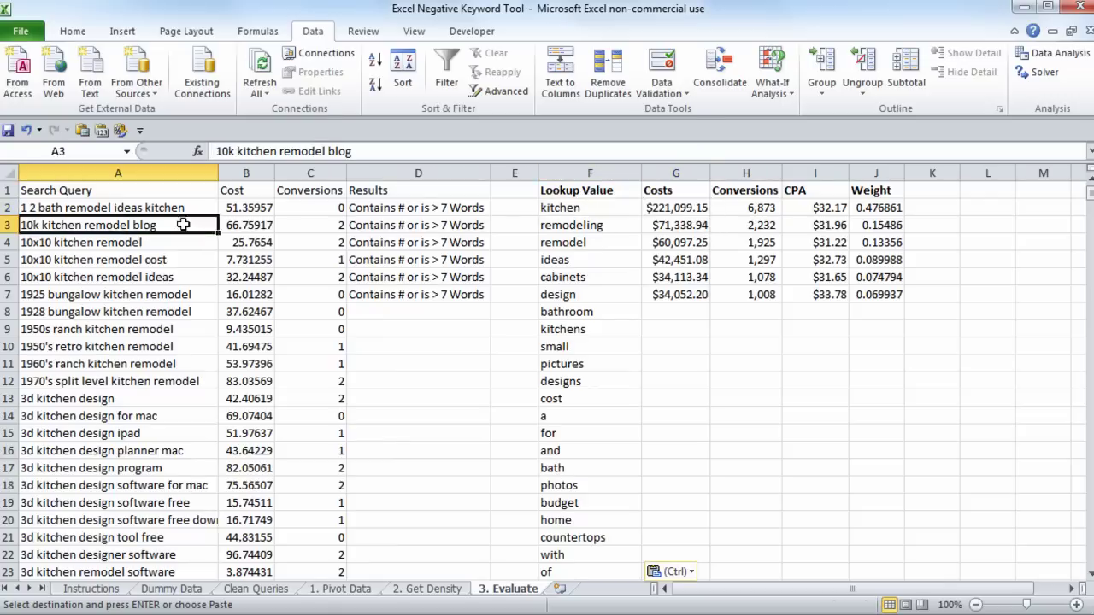
drag(183, 224, 269, 485)
click(757, 208)
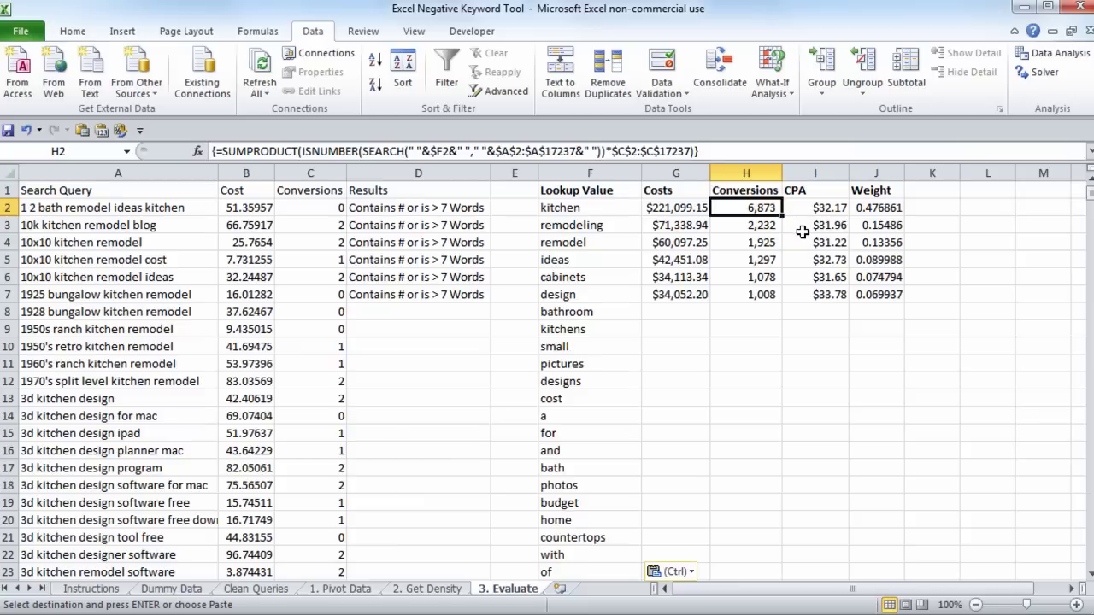
click(592, 203)
click(764, 212)
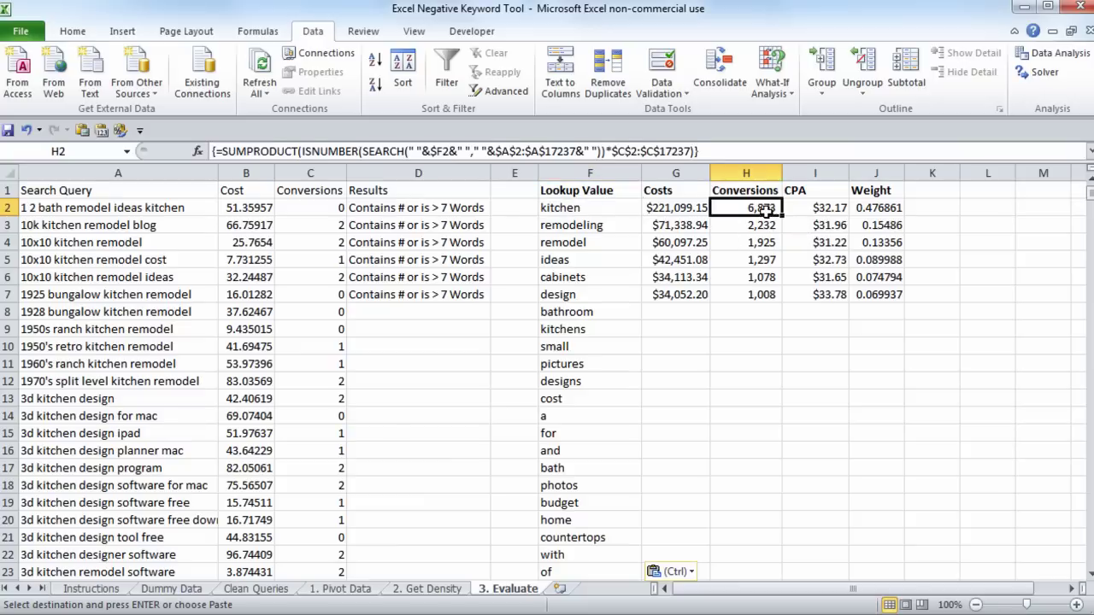
click(615, 211)
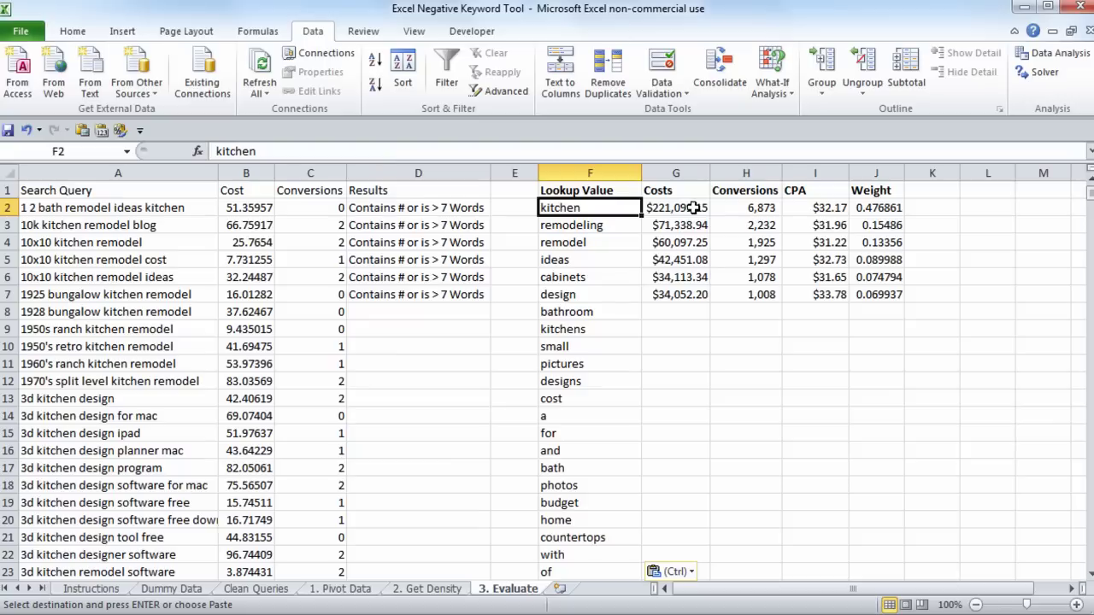
- Examine the metrics for the lookup values kitchen and design, the Weight formula in J2, and the related search queries
drag(700, 208, 846, 215)
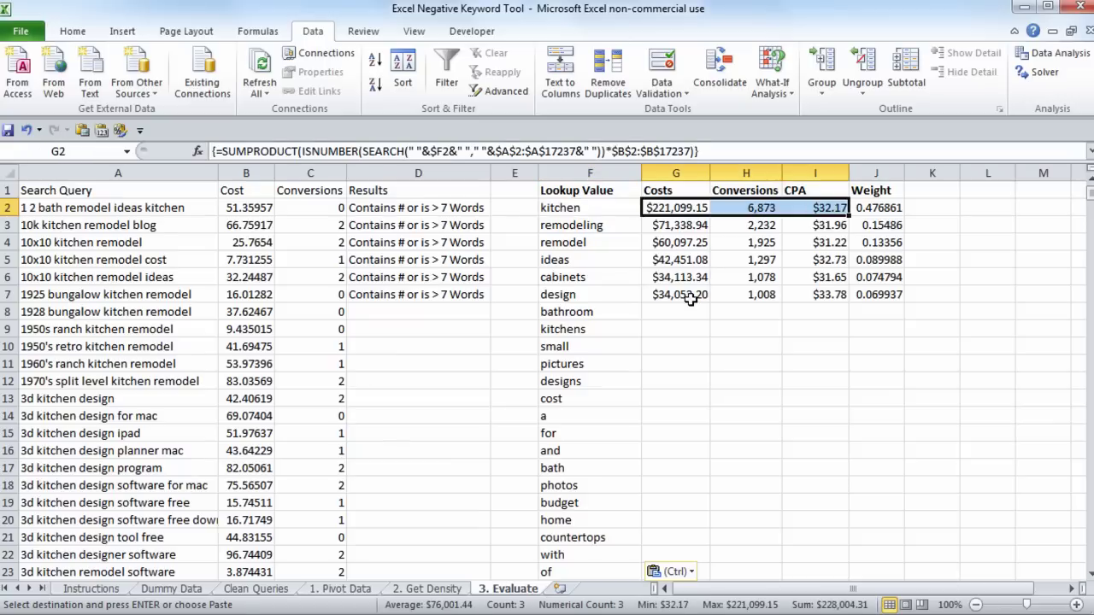
drag(688, 295, 875, 295)
click(877, 206)
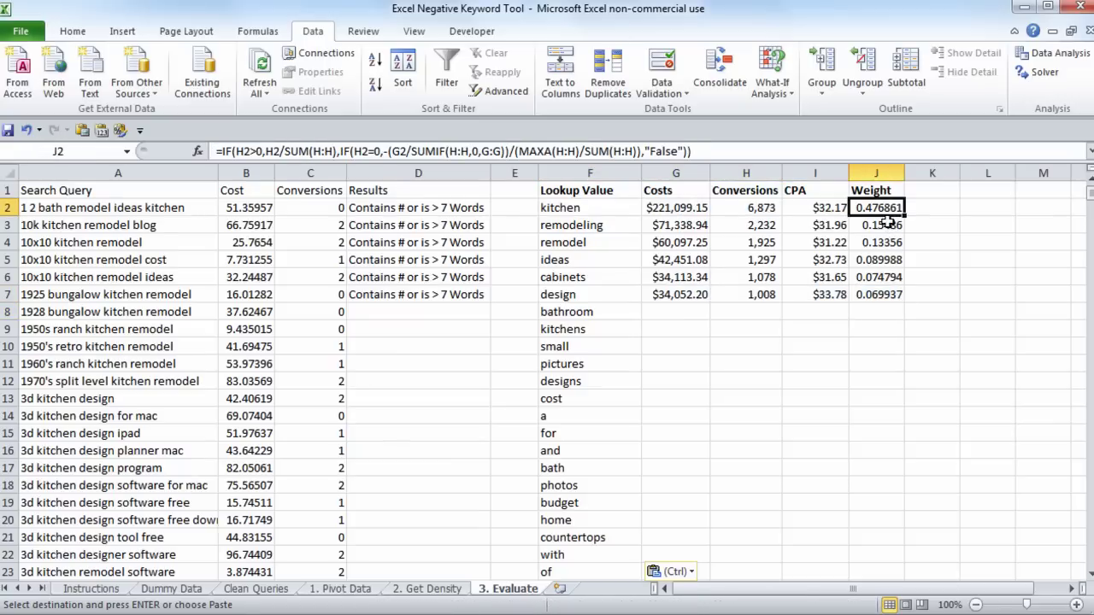
click(606, 209)
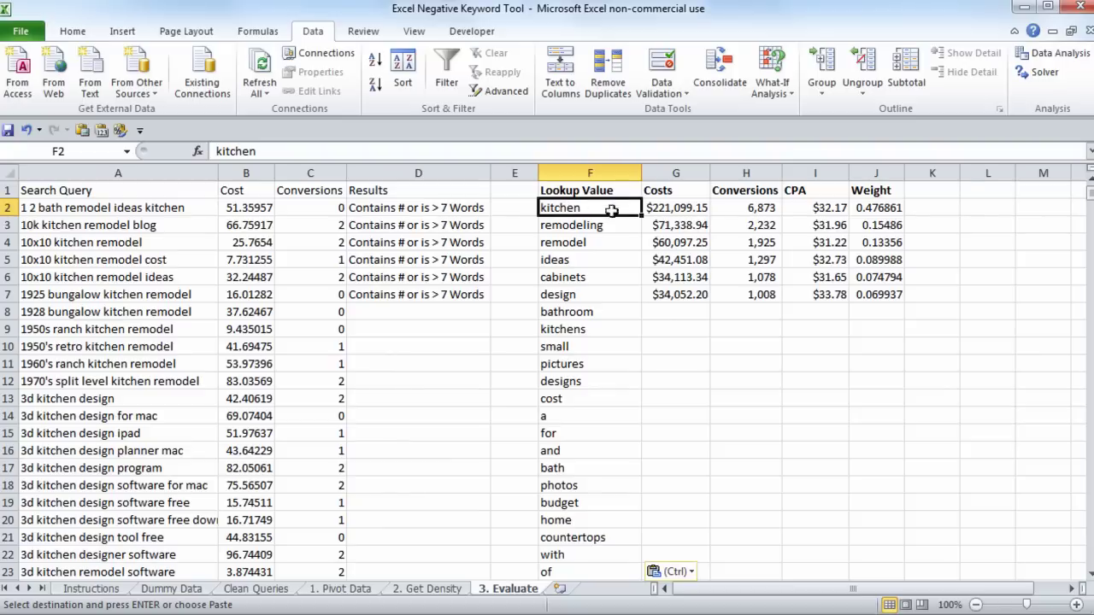
click(77, 245)
click(107, 329)
click(115, 399)
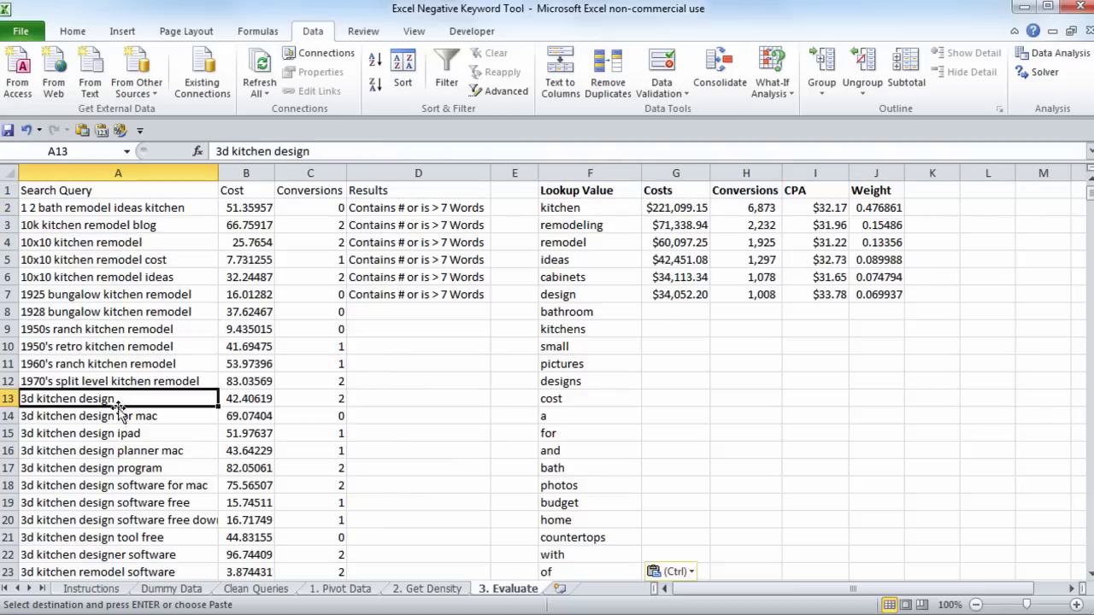
click(125, 451)
click(872, 211)
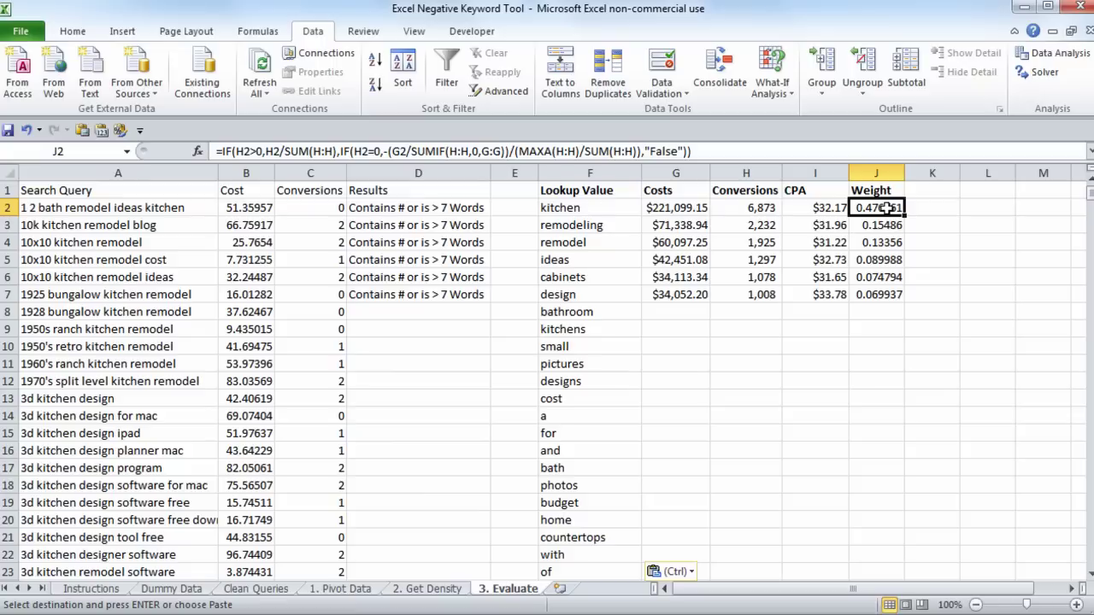
- Fill the Costs, Conversions, CPA and Weight formulas in G7:J7 down to the end of the lookup value list
drag(707, 294, 892, 305)
double_click(904, 304)
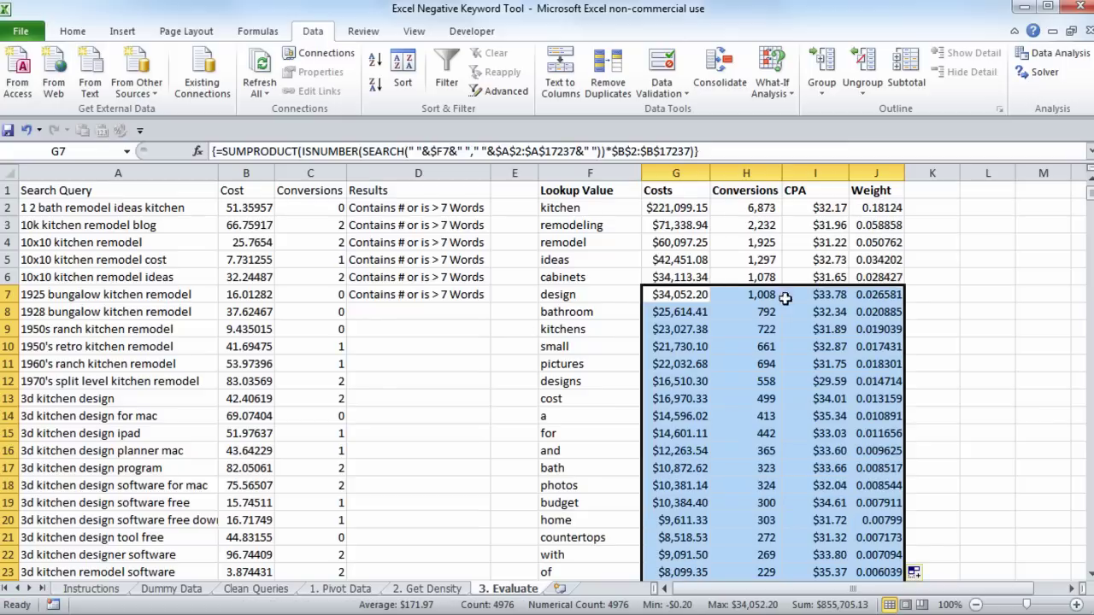
click(868, 258)
click(879, 307)
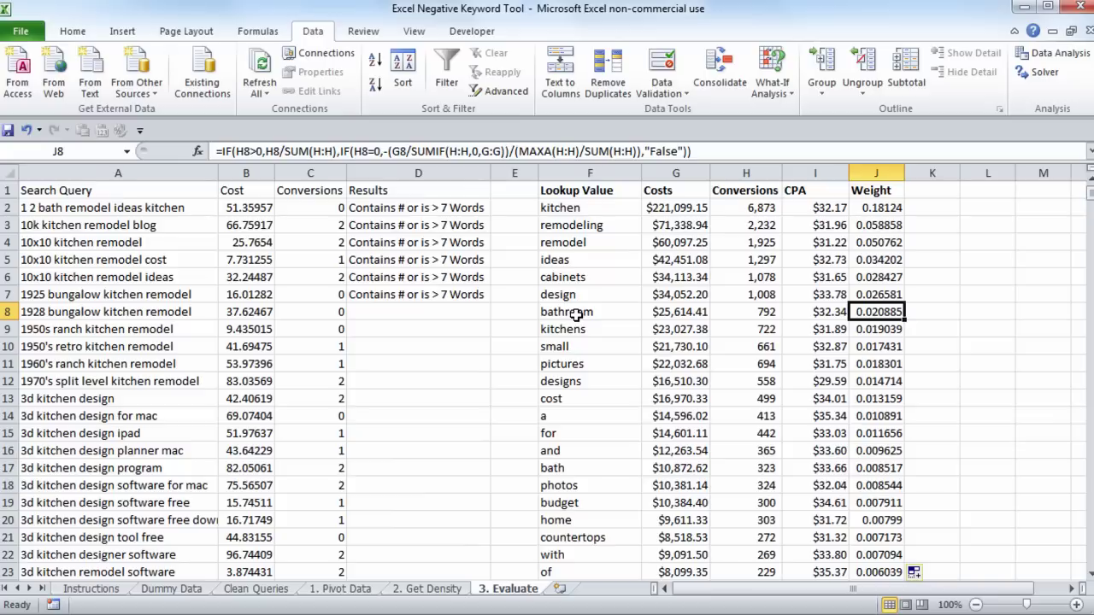
click(155, 331)
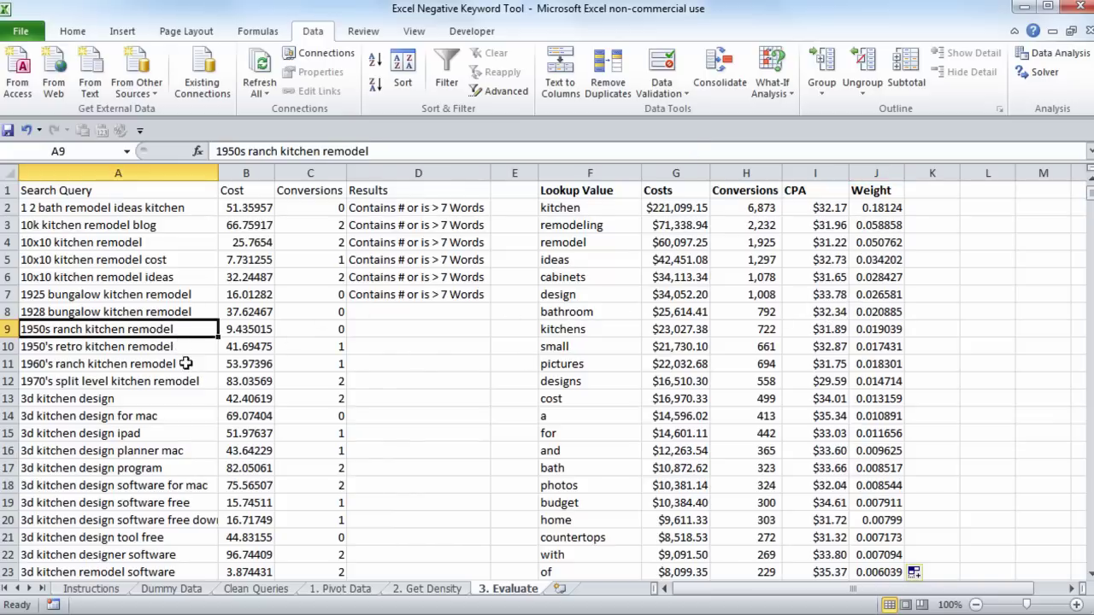
click(700, 336)
drag(855, 331, 838, 459)
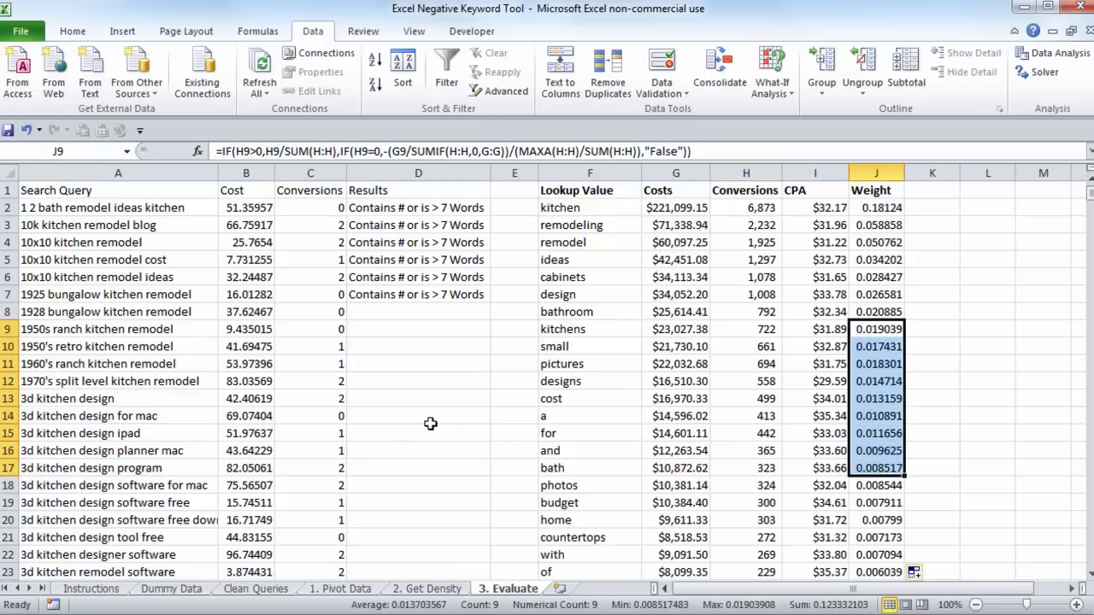
- Fill the Results formula in D7 down for all search queries and check the rows around row 27
click(414, 297)
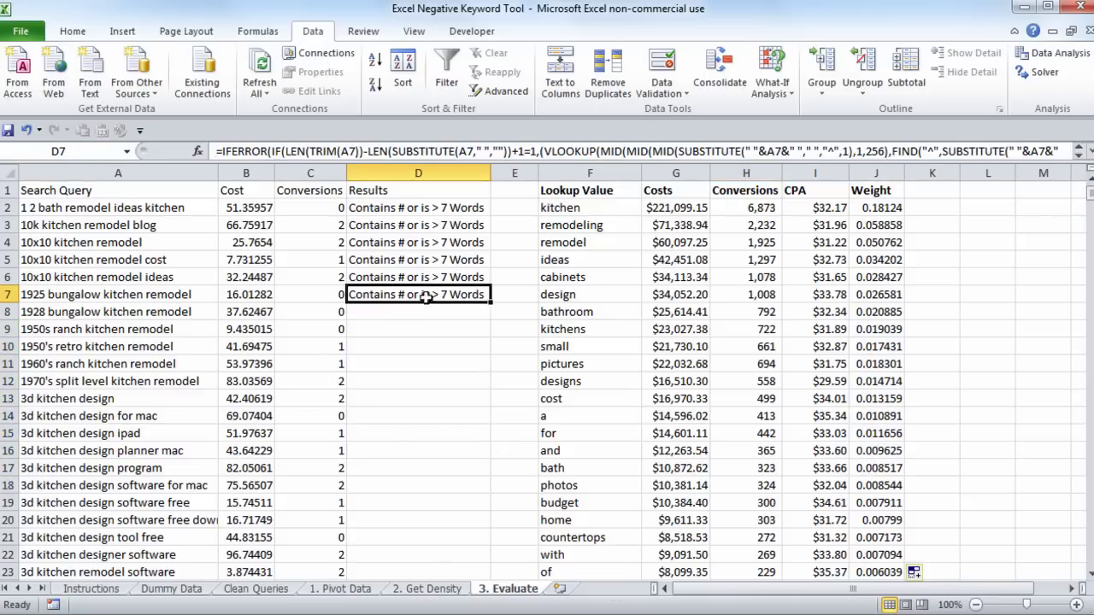
double_click(492, 301)
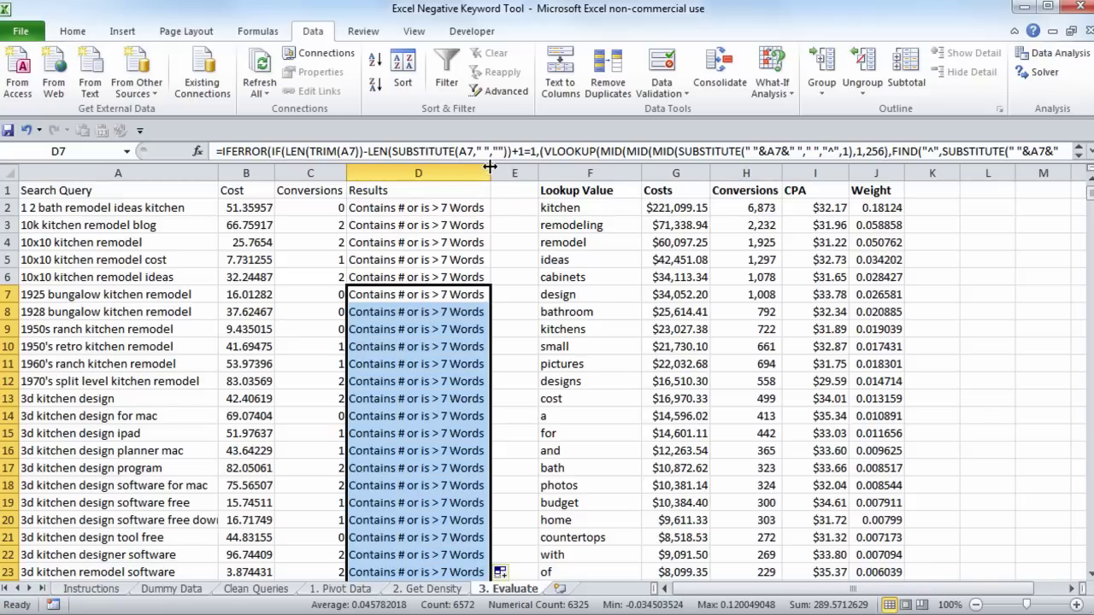
mouse_move(492, 163)
mouse_down()
mouse_move(509, 540)
mouse_move(491, 162)
mouse_up()
scroll(512, 402, down, 3)
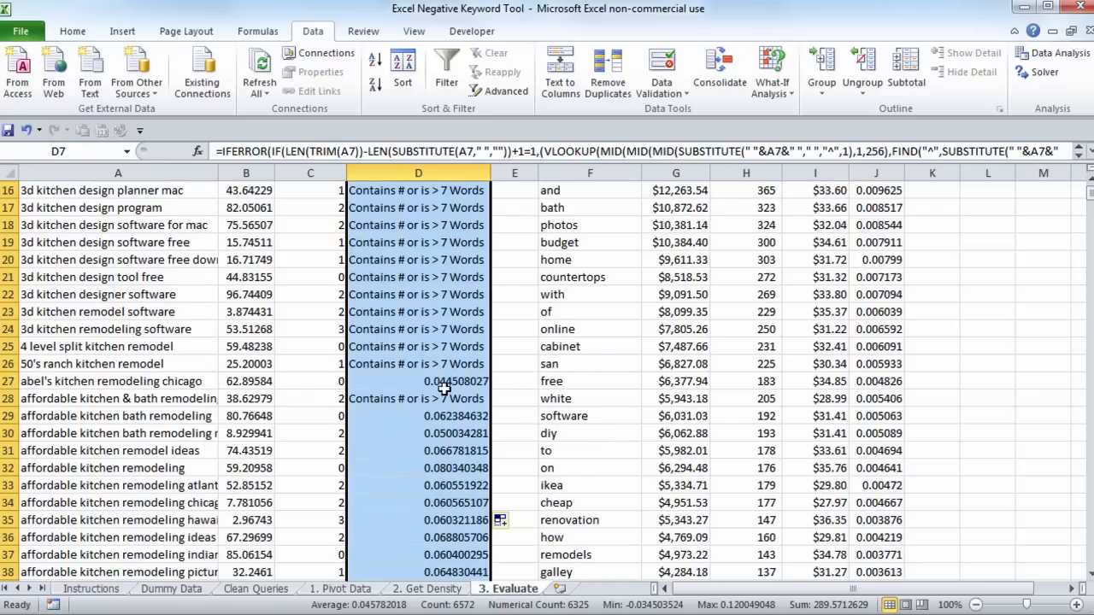
click(188, 381)
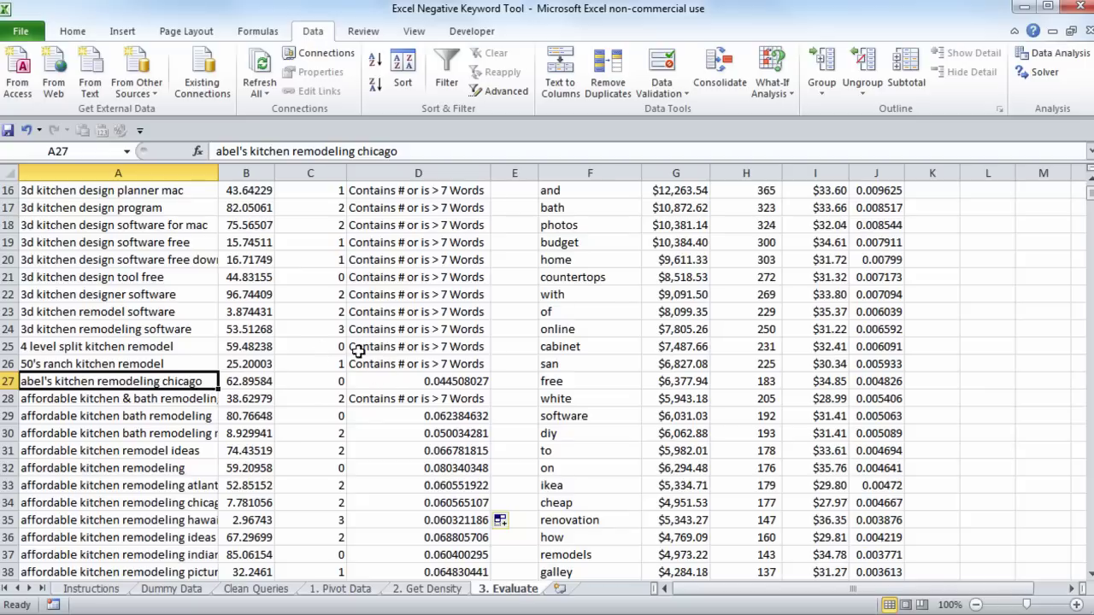
click(172, 360)
click(159, 330)
click(368, 309)
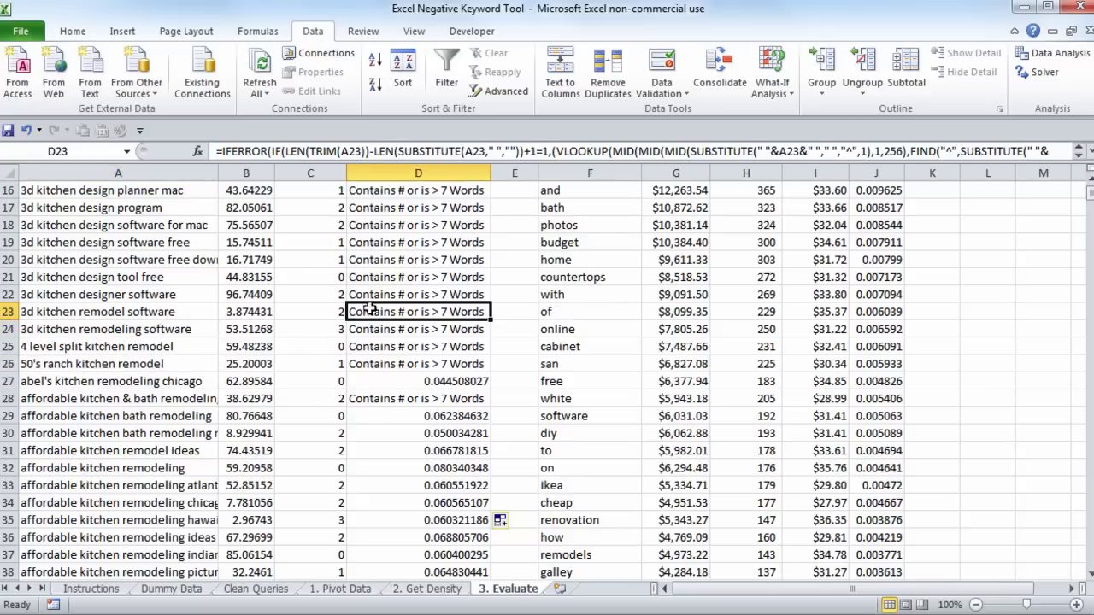
- Copy the search query table with its Results column from 3. Evaluate and paste it as values into a new sheet
mouse_move(1089, 184)
mouse_down()
mouse_move(1090, 215)
mouse_move(1090, 181)
mouse_up()
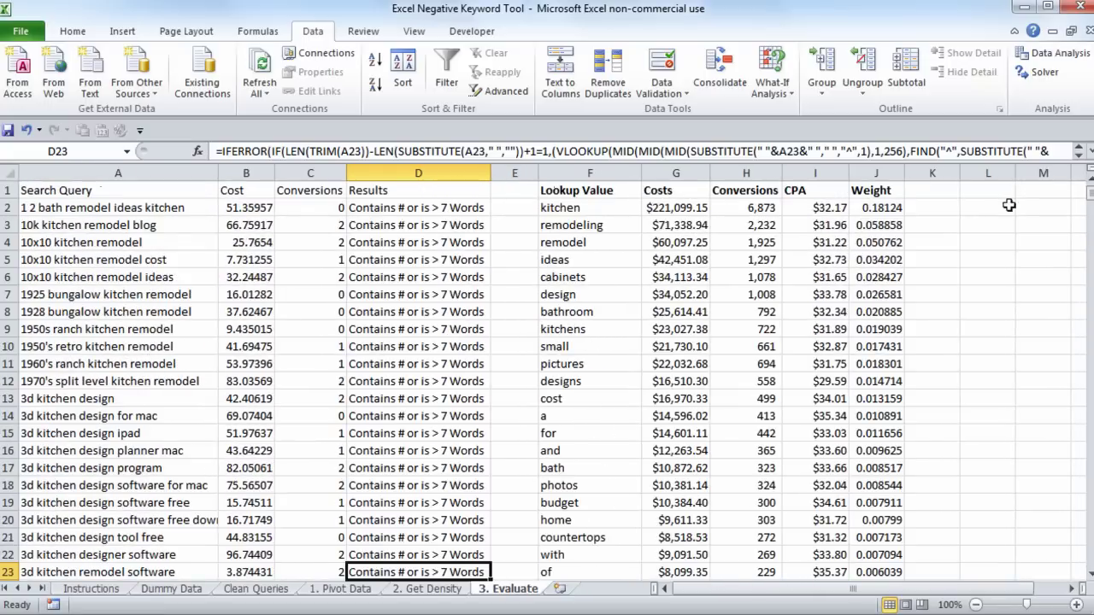
click(345, 293)
key(ctrl+a)
key(ctrl+c)
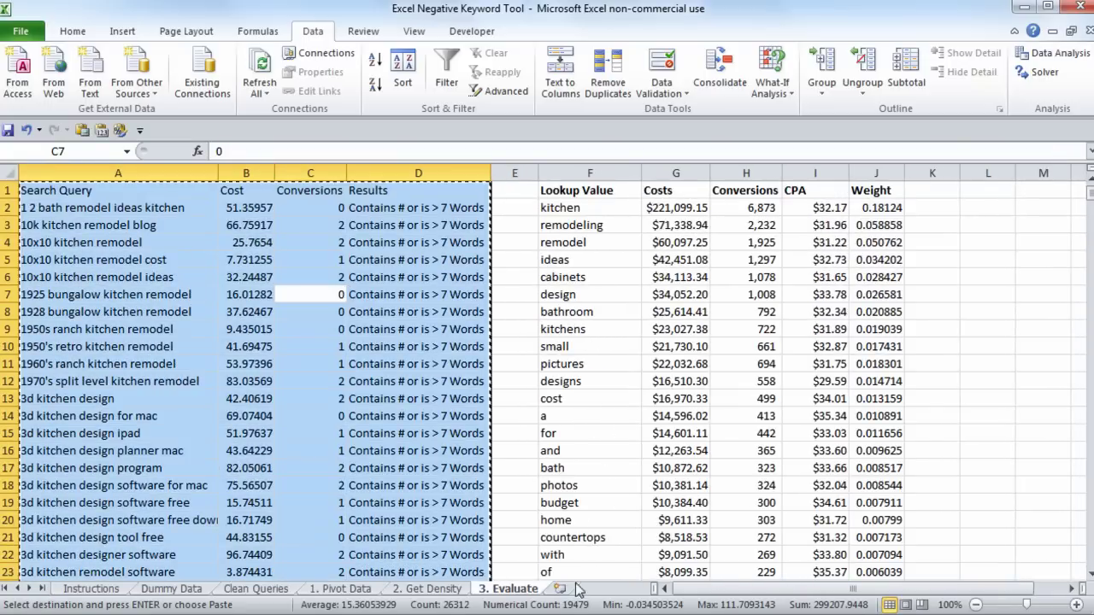
click(559, 588)
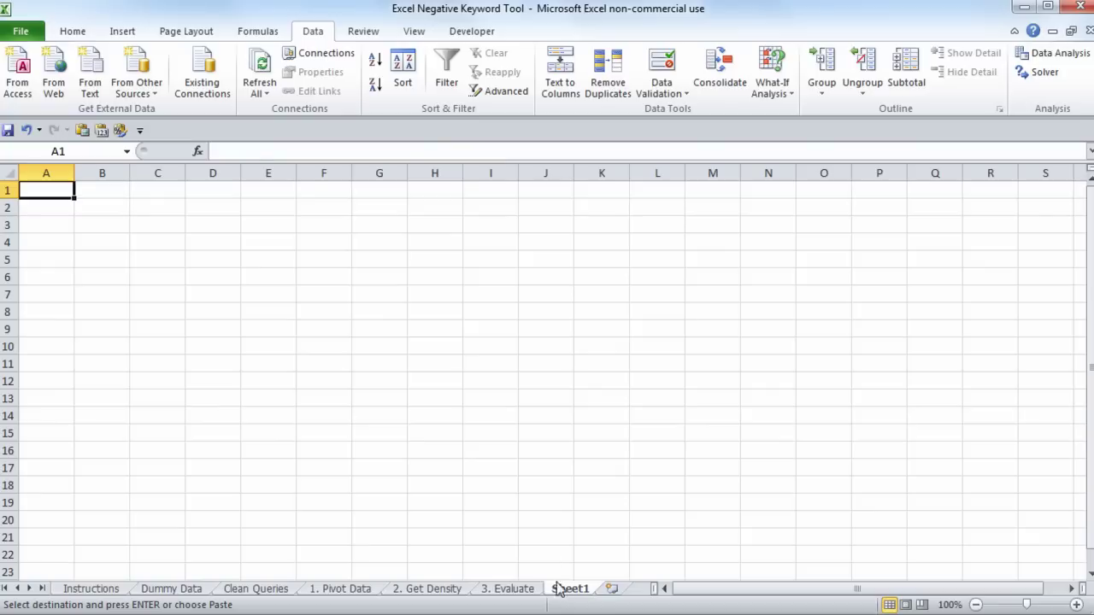
click(101, 130)
click(176, 253)
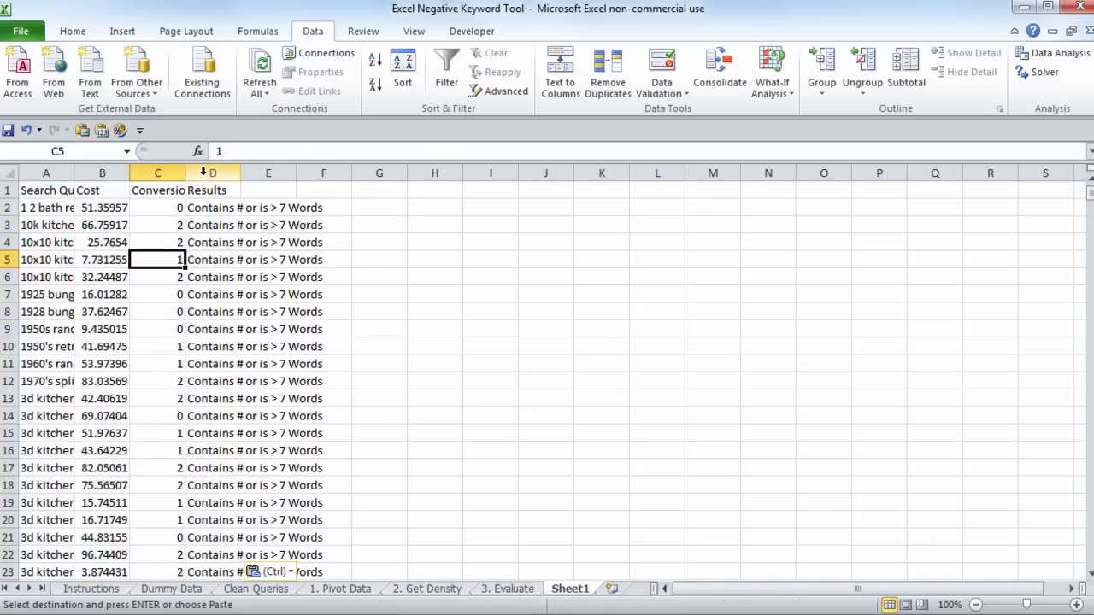
- Filter the pasted table's Results column to show only "Contains # or is > 7 Words"
click(177, 225)
key(ctrl+a)
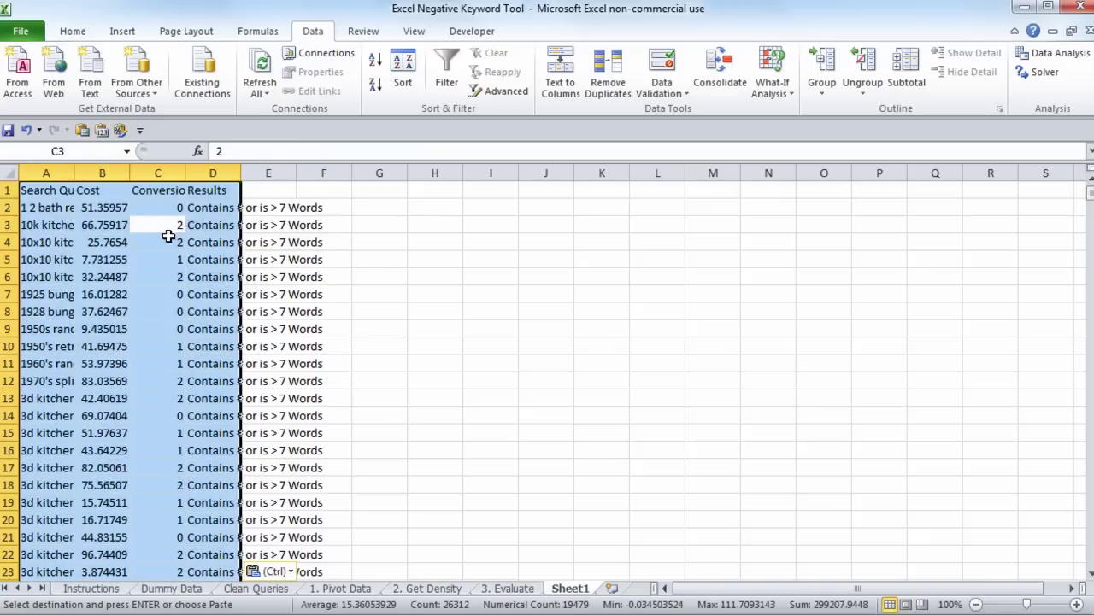
click(442, 92)
click(233, 190)
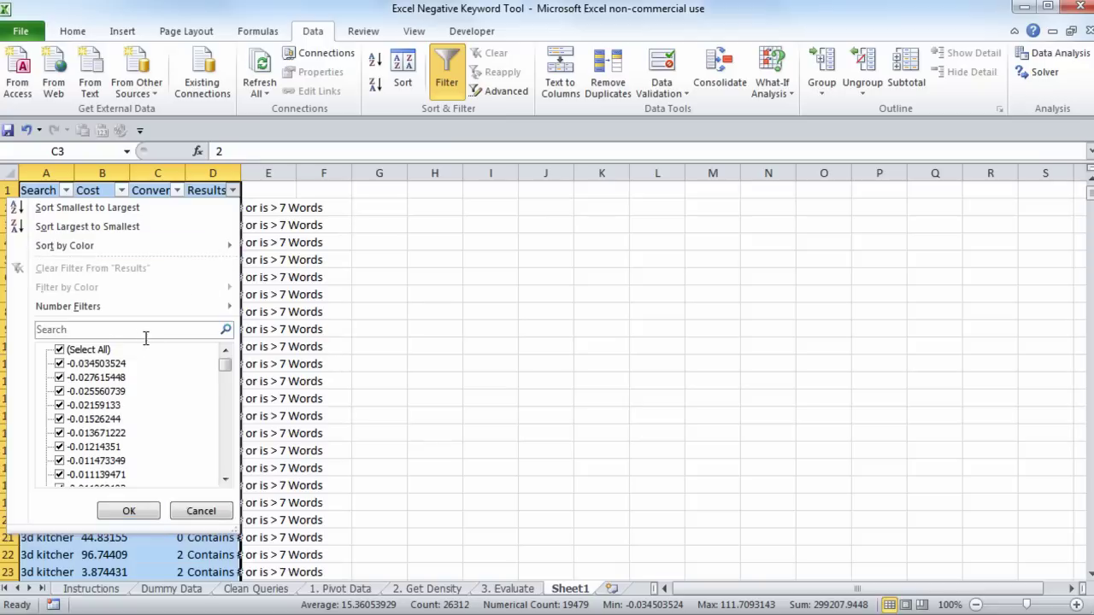
click(90, 350)
drag(225, 365, 229, 496)
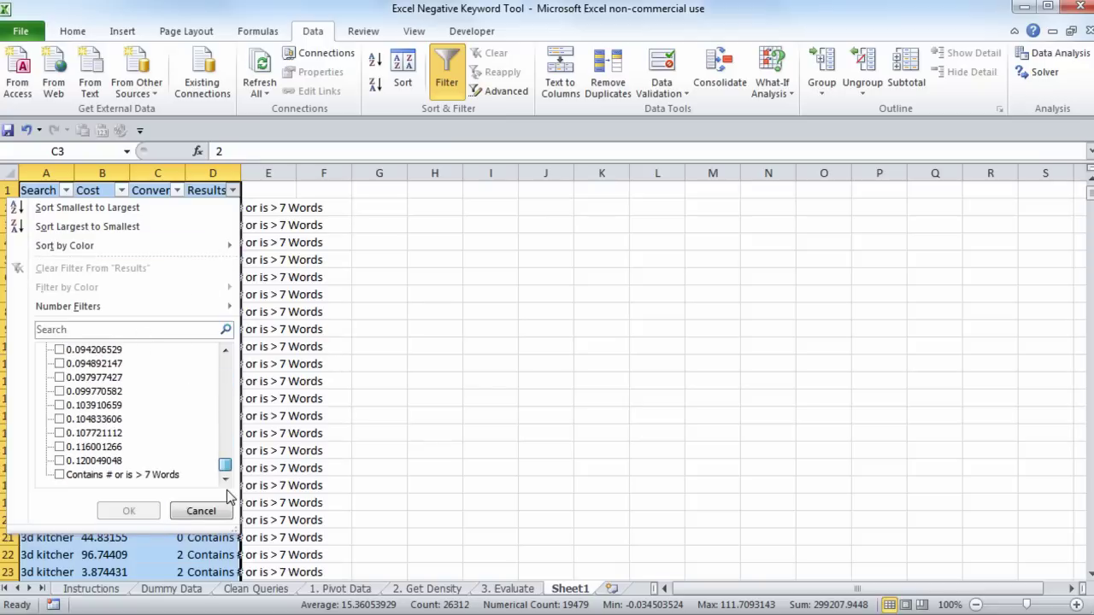
click(60, 476)
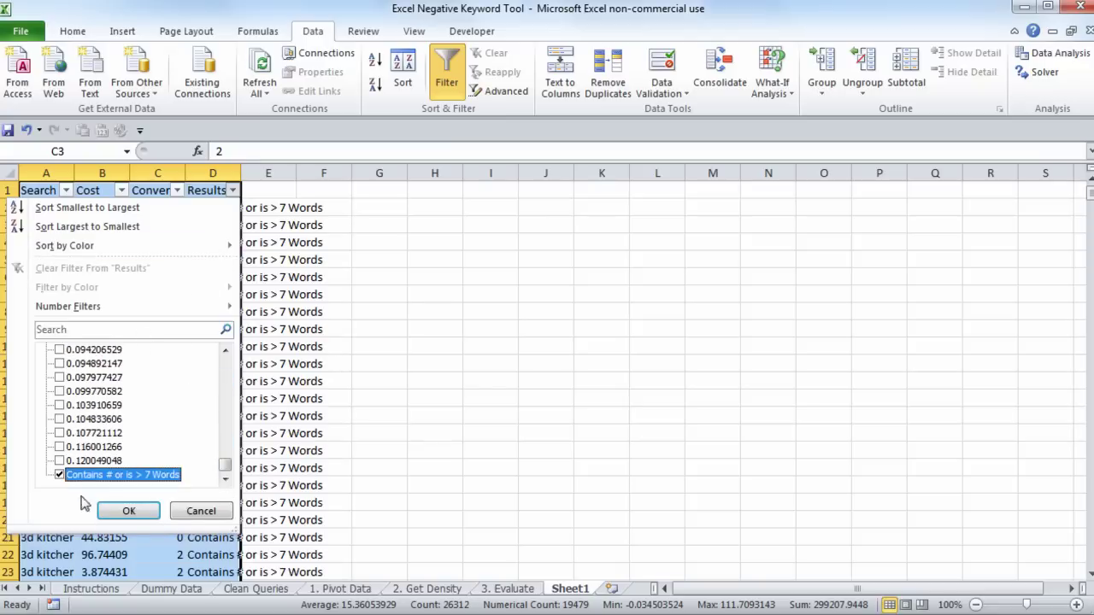
click(113, 510)
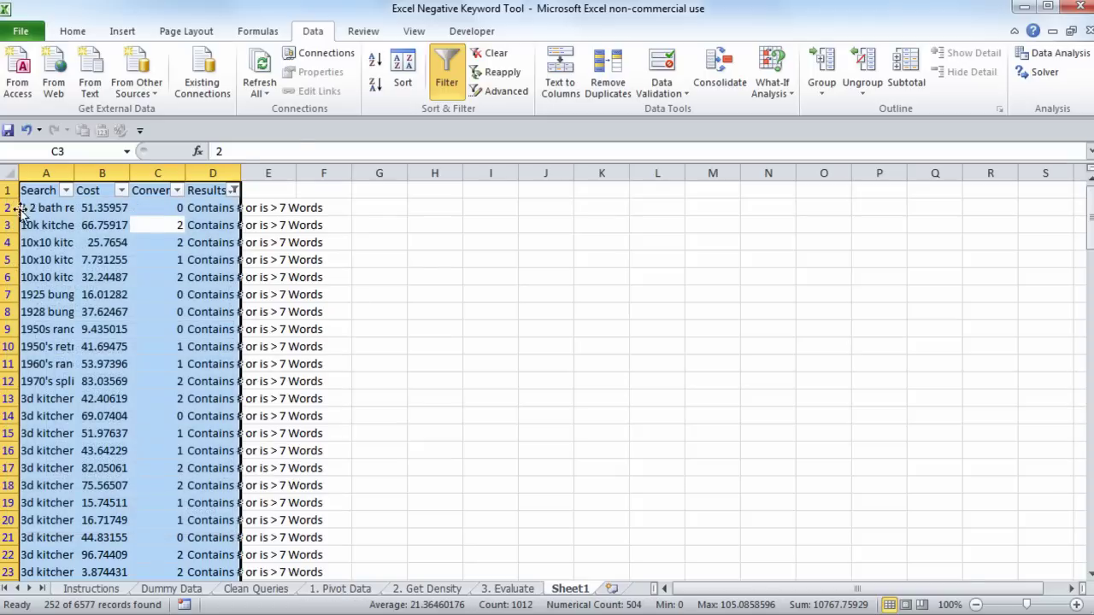
- Delete all filtered "Contains # or is > 7 Words" rows below the header and remove the filter
click(6, 209)
key(ctrl+shift+Down)
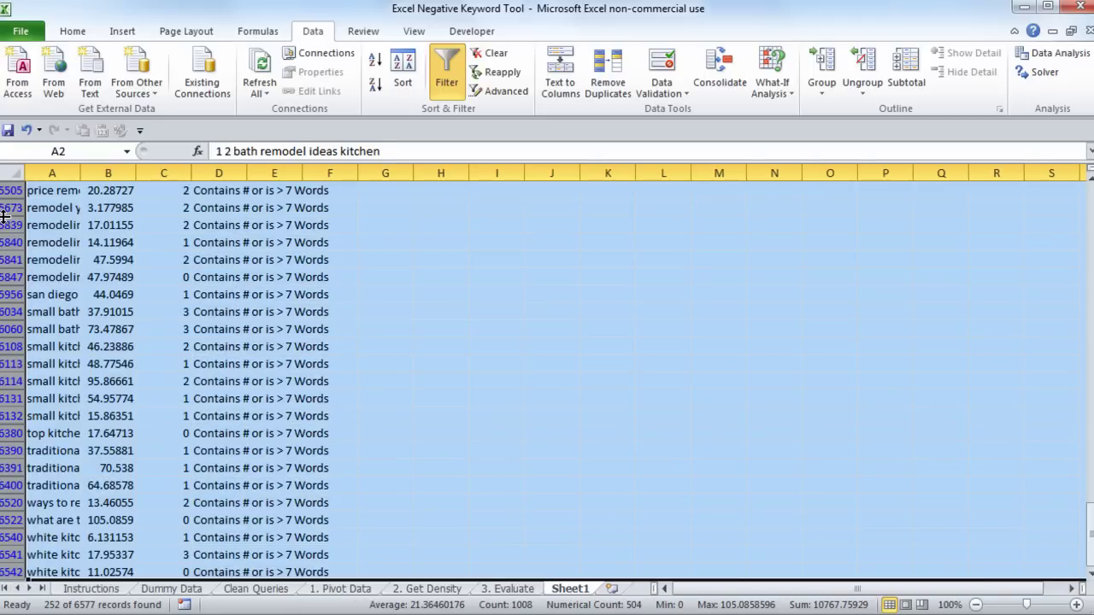
key(ctrl+minus)
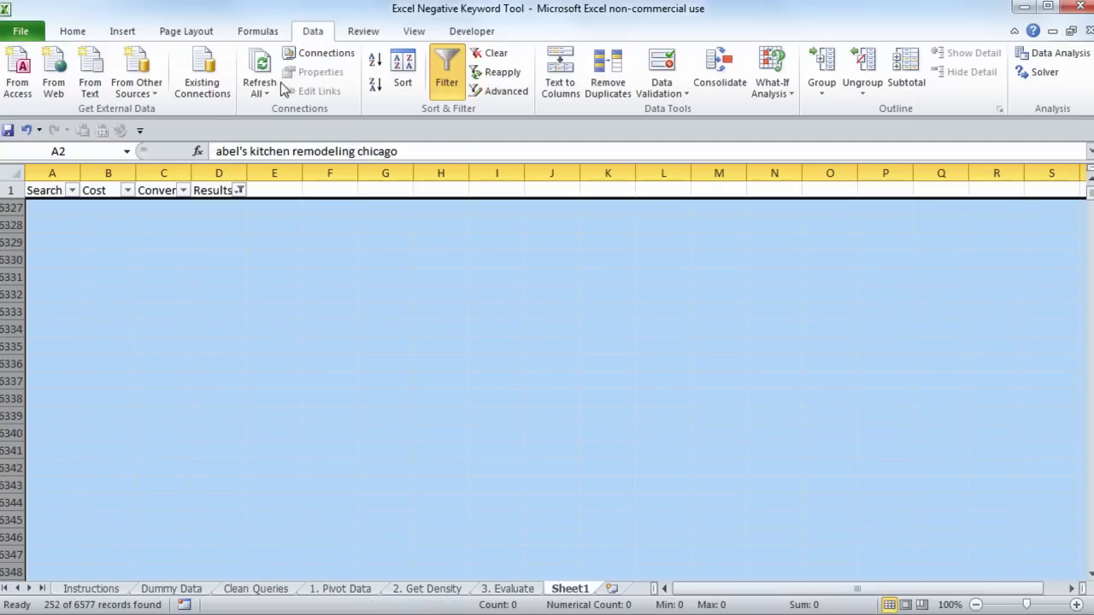
click(442, 89)
click(153, 298)
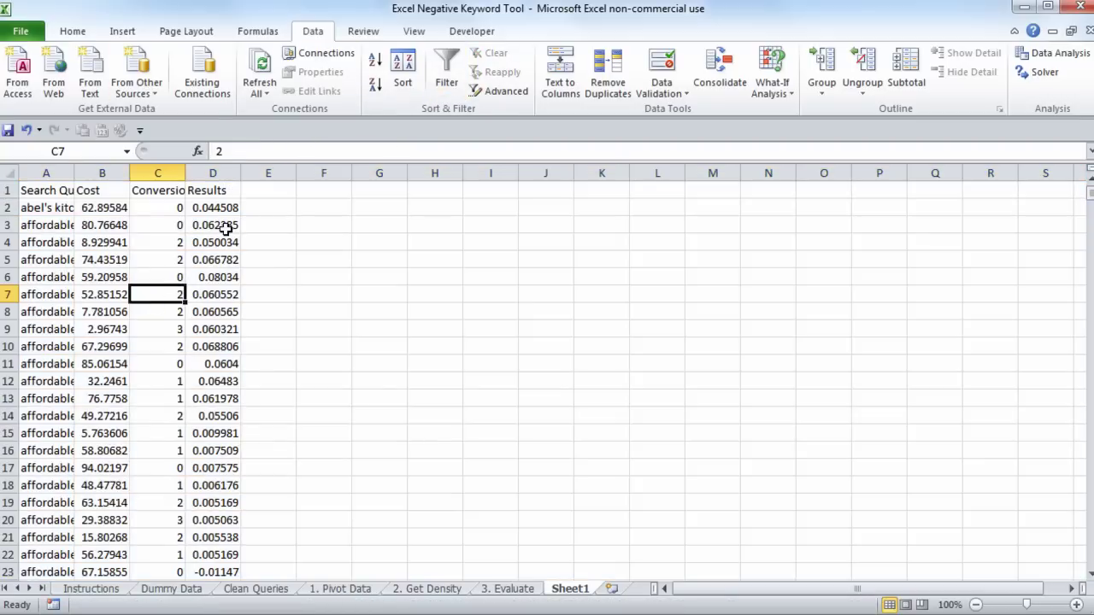
- Autofit the Search Query column so the full queries can be read
click(223, 227)
click(215, 194)
click(213, 221)
key(ctrl+a)
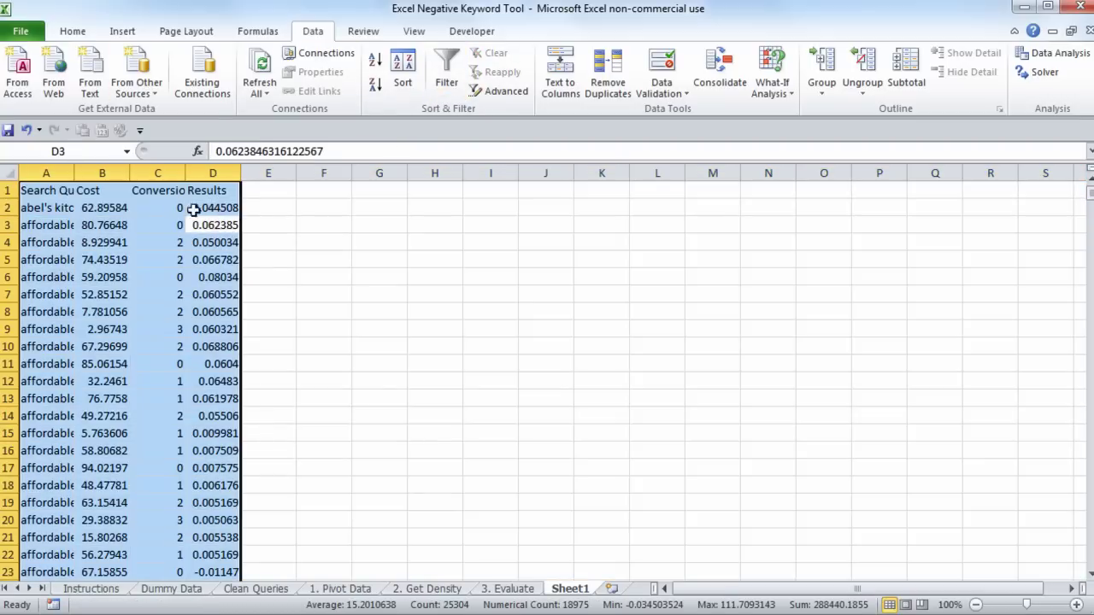
click(65, 224)
double_click(73, 172)
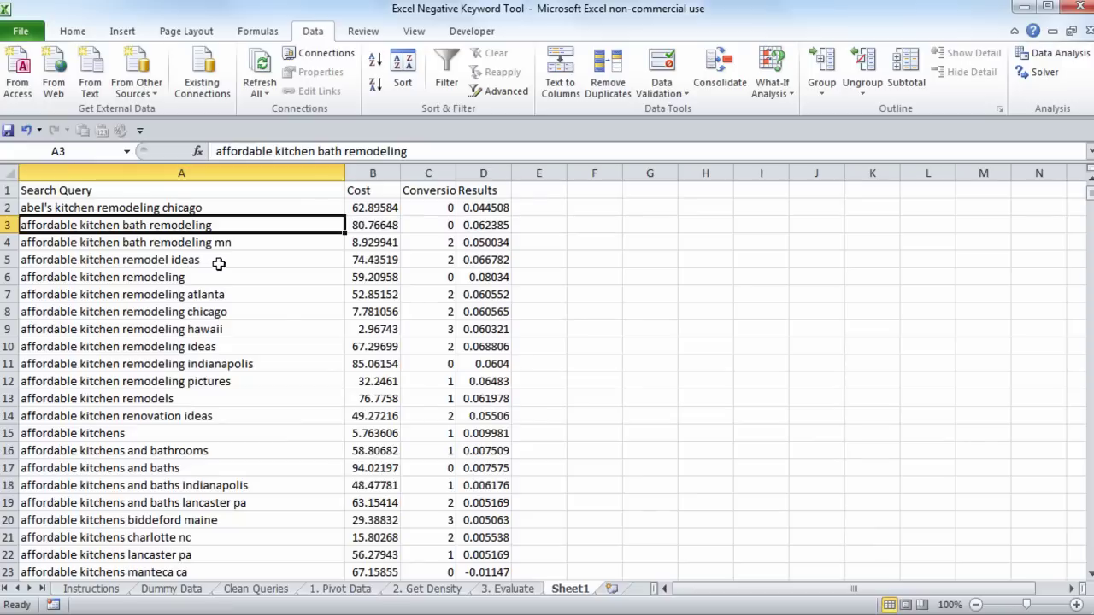
- Sort the whole table by Results values from largest to smallest, treating the first row as headers
click(333, 387)
key(ctrl+a)
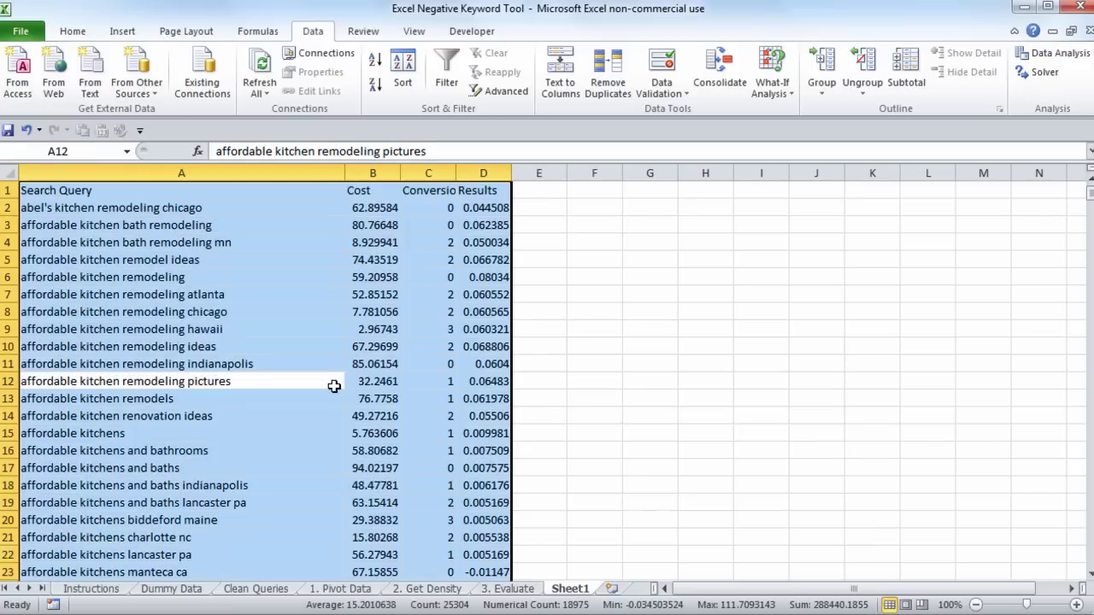
click(403, 73)
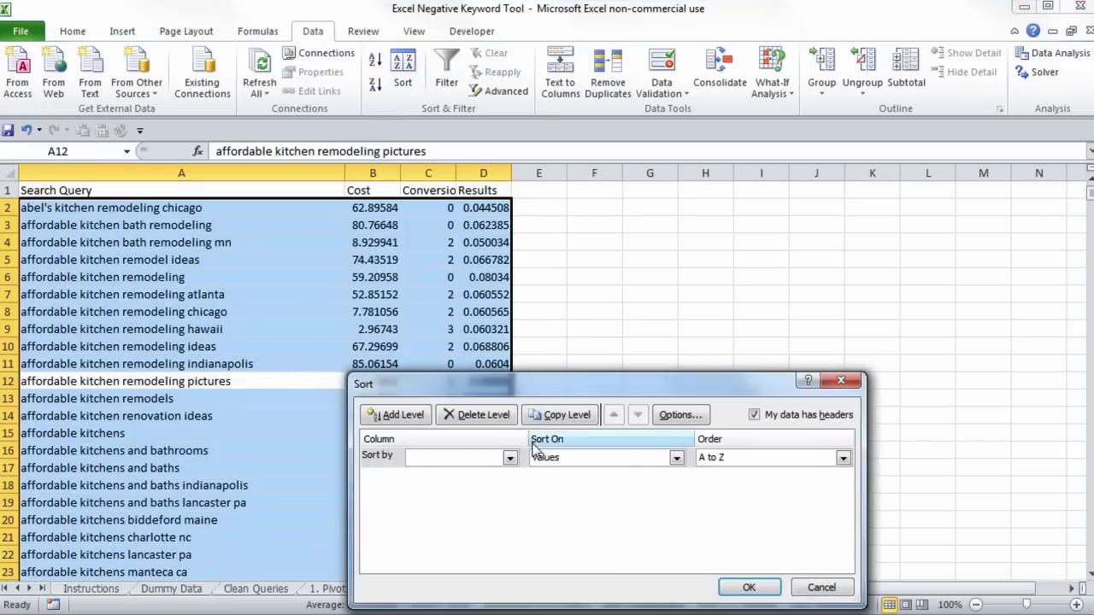
click(508, 458)
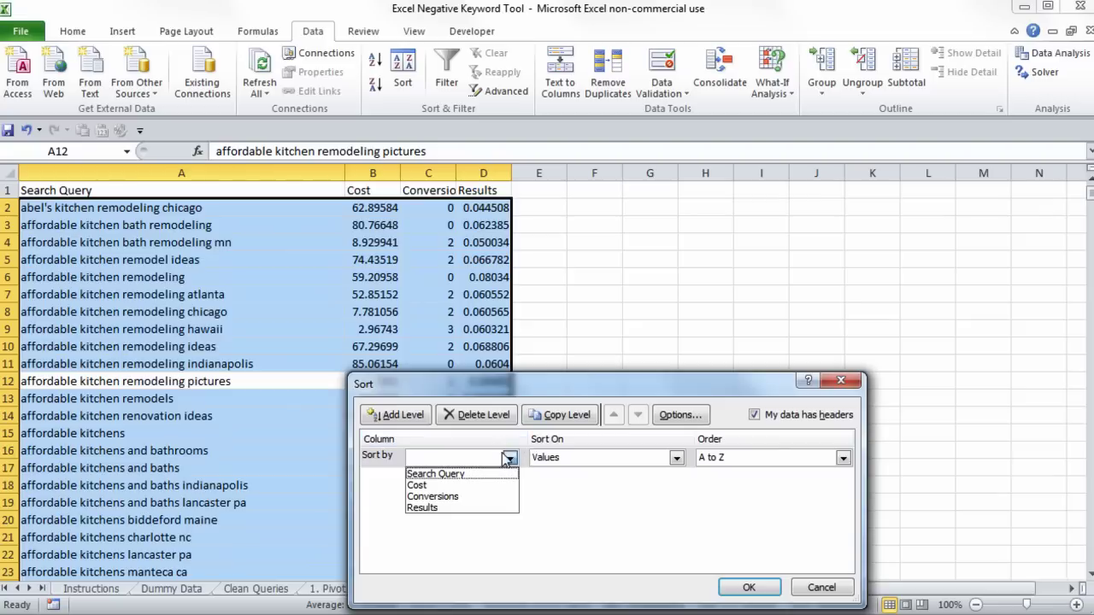
click(480, 507)
click(714, 464)
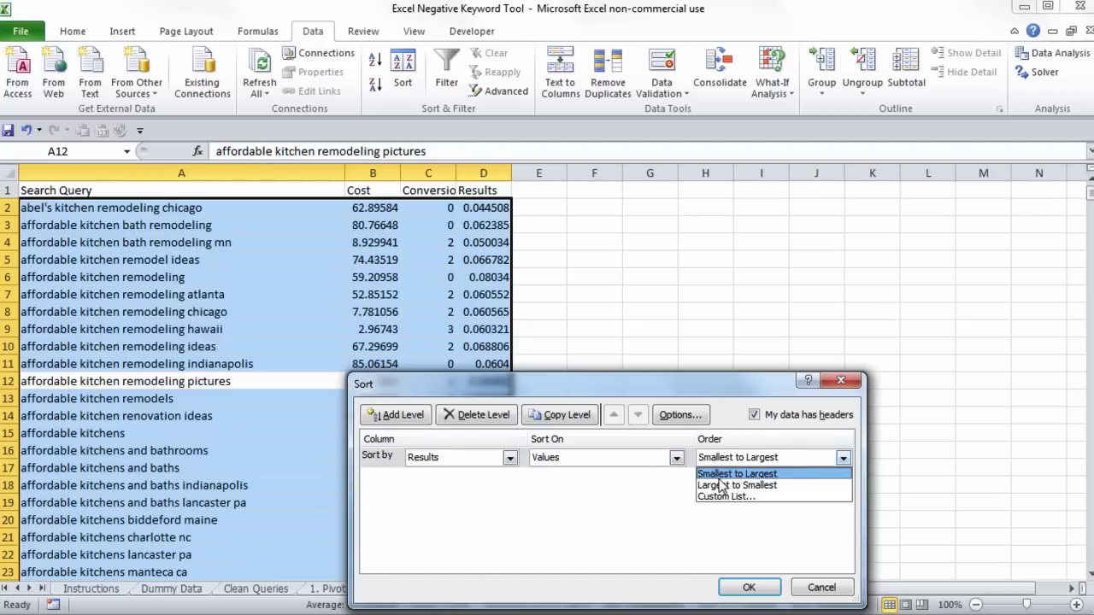
click(723, 484)
click(748, 587)
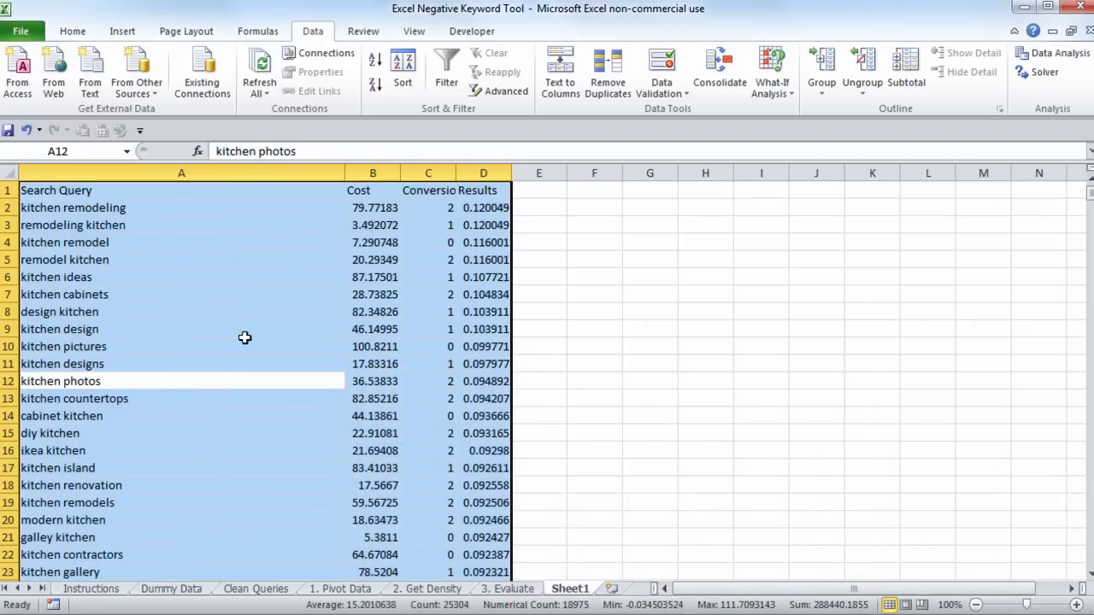
- Examine the highest-scoring search queries and compare them with the weight of kitchen on the 3. Evaluate sheet
click(316, 207)
click(316, 227)
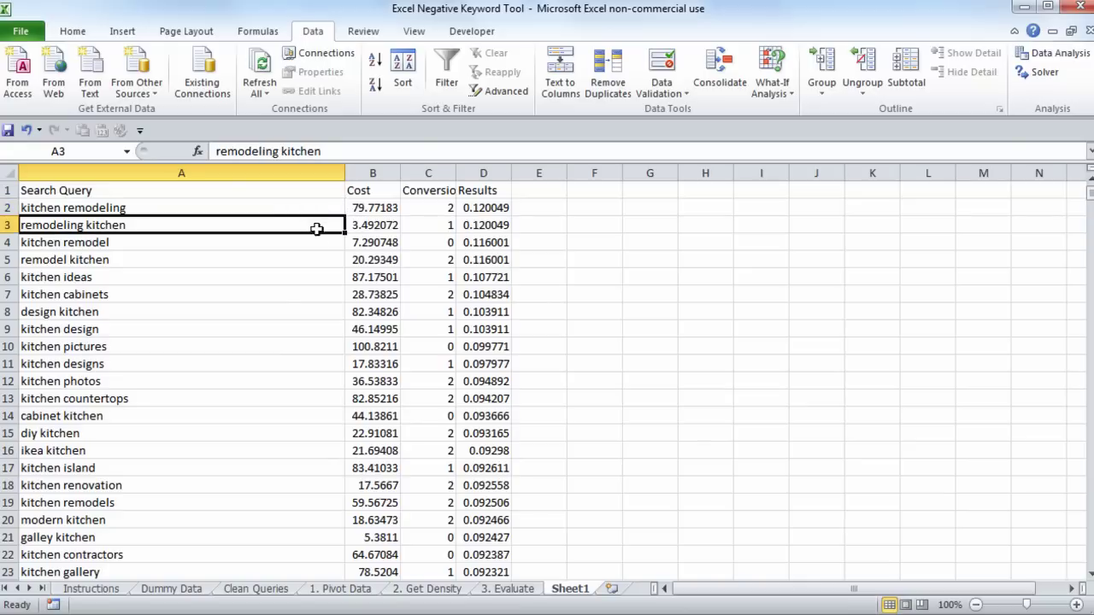
click(310, 209)
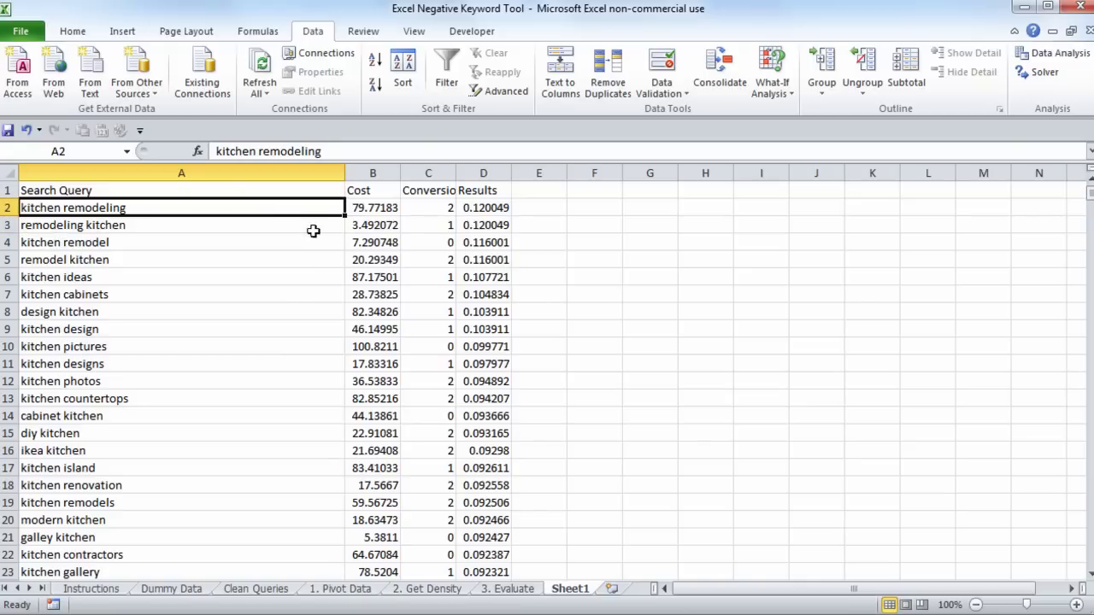
click(506, 279)
drag(1090, 194, 1091, 207)
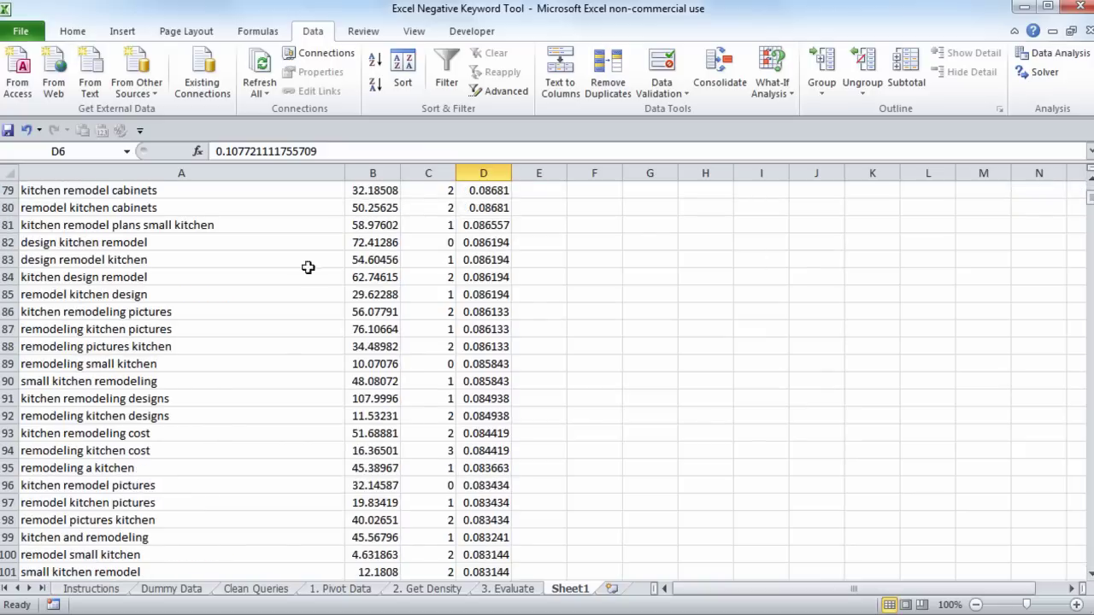
click(140, 243)
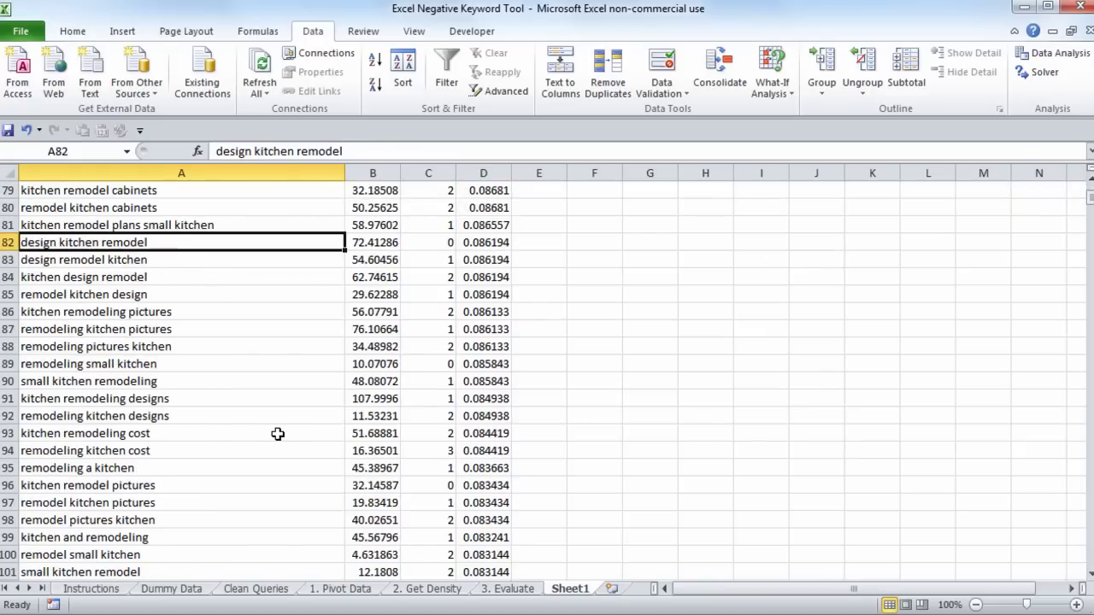
click(519, 593)
click(597, 214)
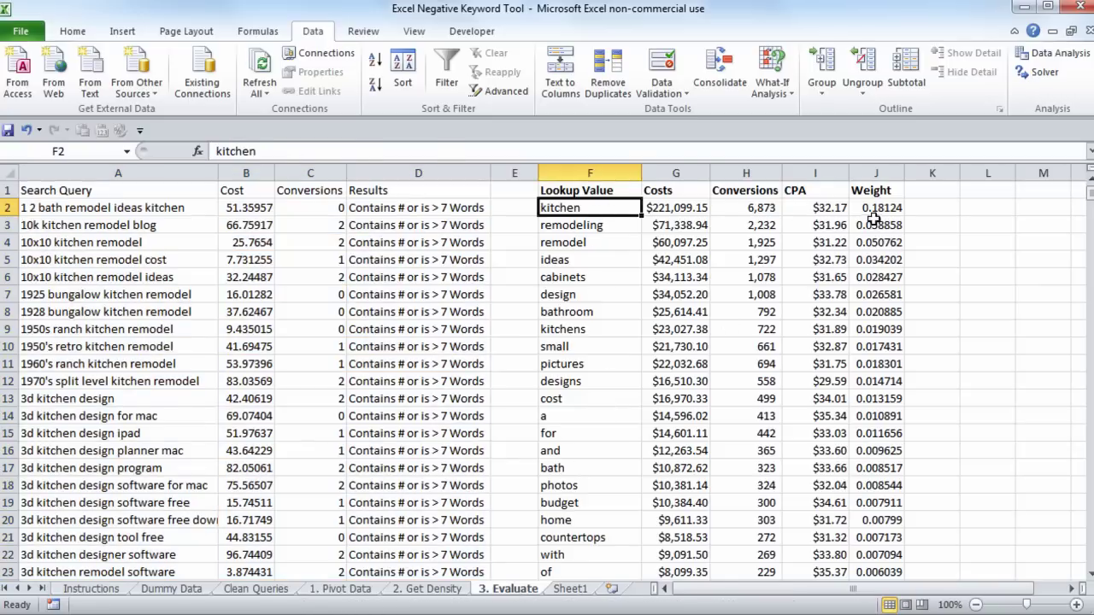
click(571, 591)
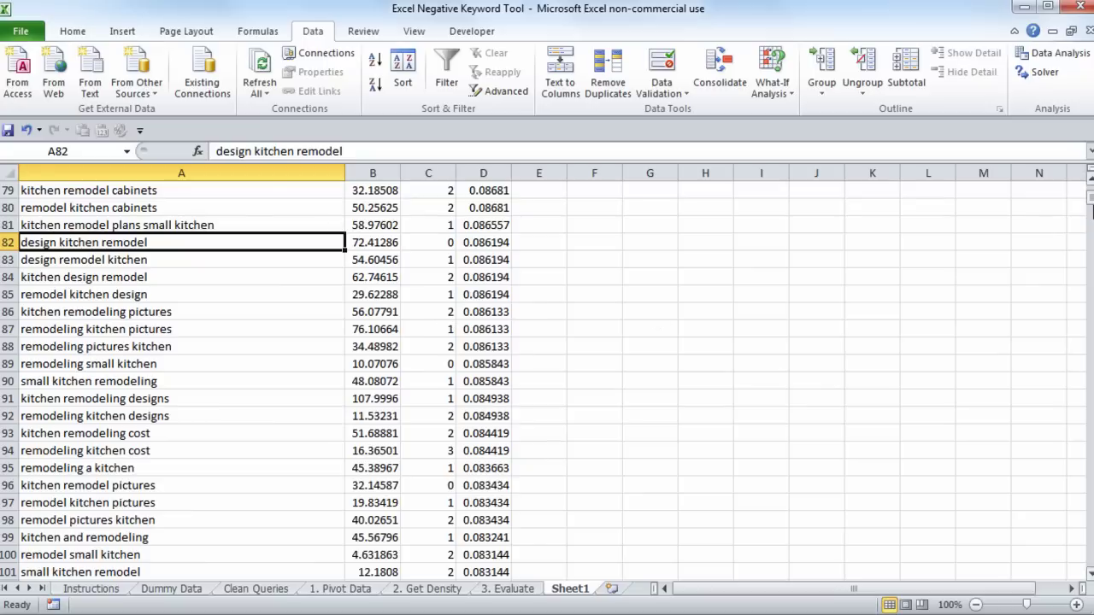
- Examine the lowest-scoring search queries with negative Results at the end of the sorted list on Sheet1
drag(1091, 209, 1085, 556)
click(487, 412)
click(479, 455)
scroll(486, 442, down, 1)
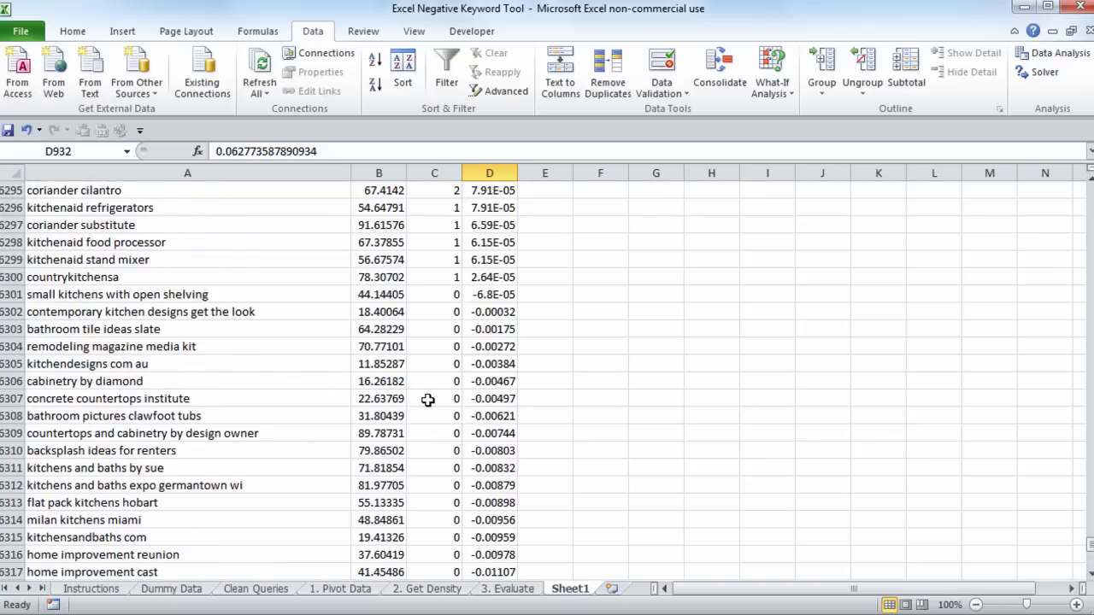
scroll(346, 339, down, 2)
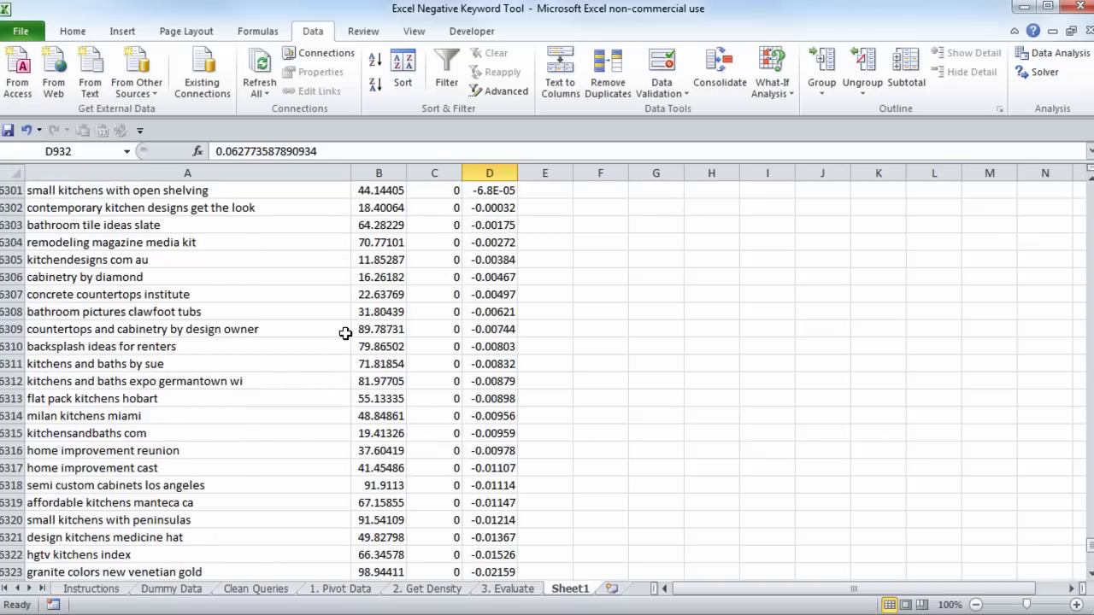
click(323, 329)
click(306, 359)
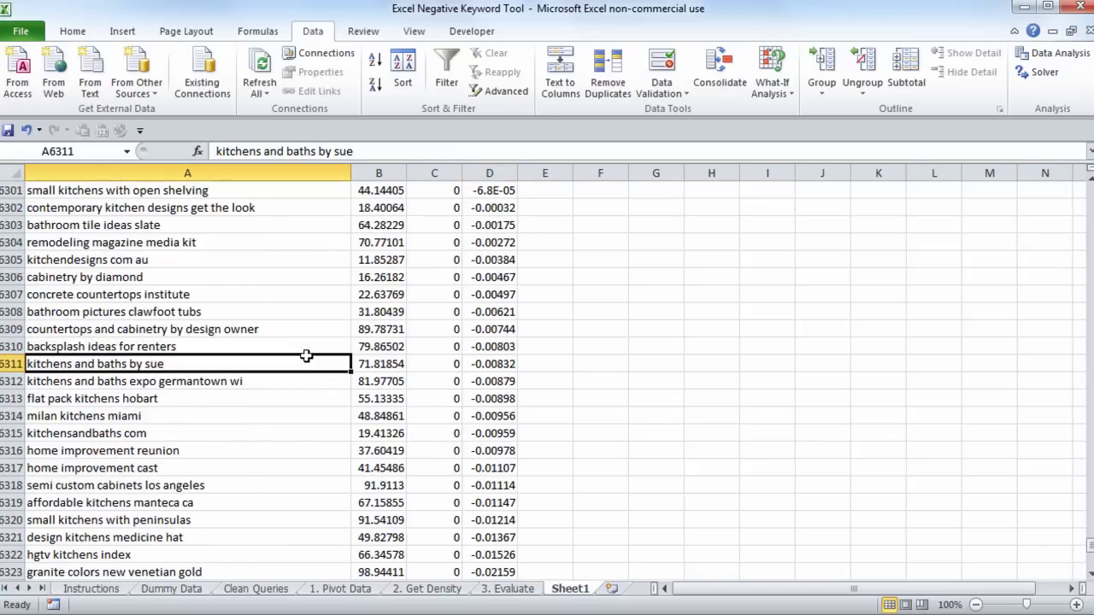
scroll(372, 390, down, 3)
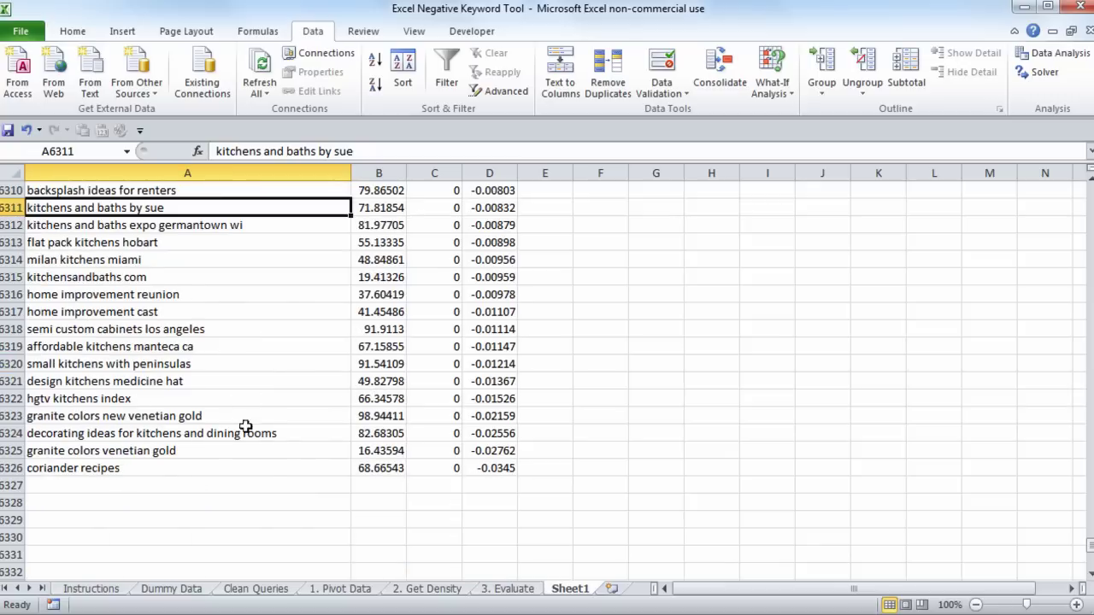
click(282, 463)
click(283, 445)
click(288, 412)
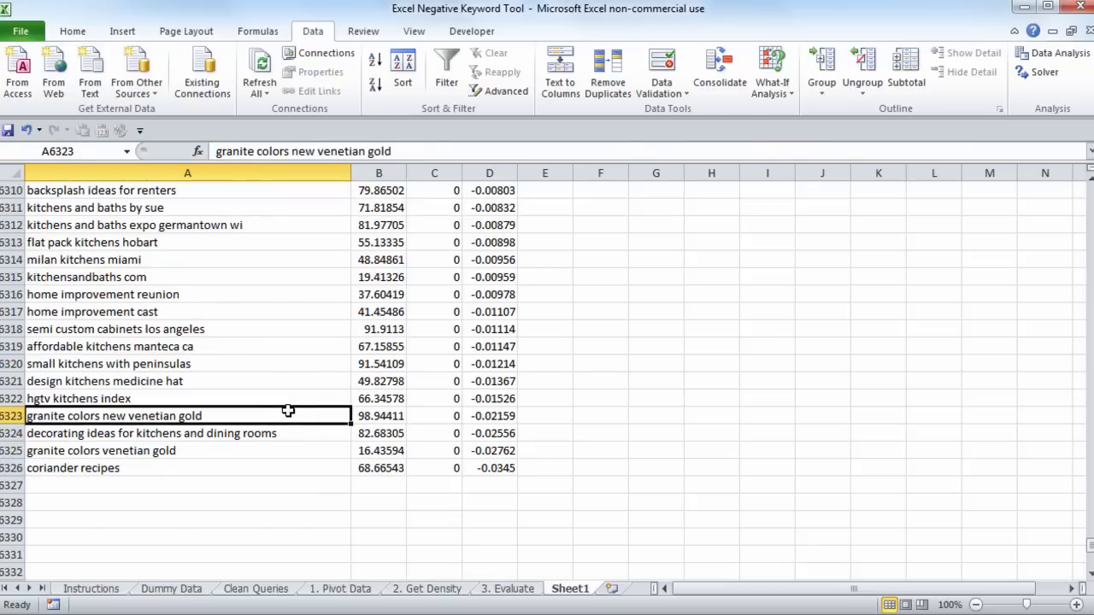
click(316, 397)
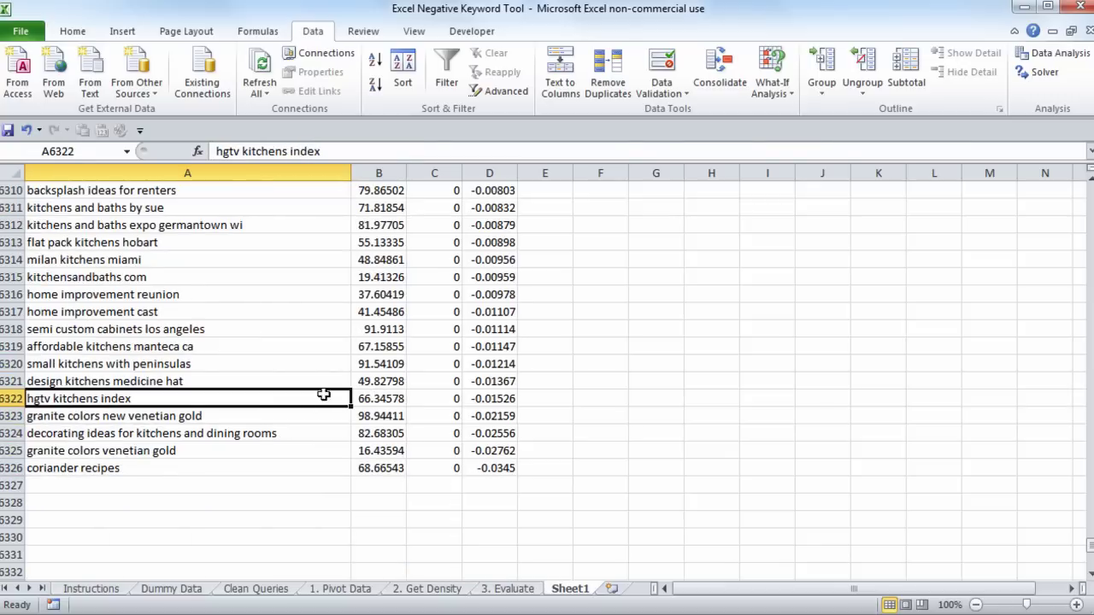
- Examine the Results, Cost and Conversions values for coriander recipes in row 6326 and review the low-scoring queries above it
click(498, 467)
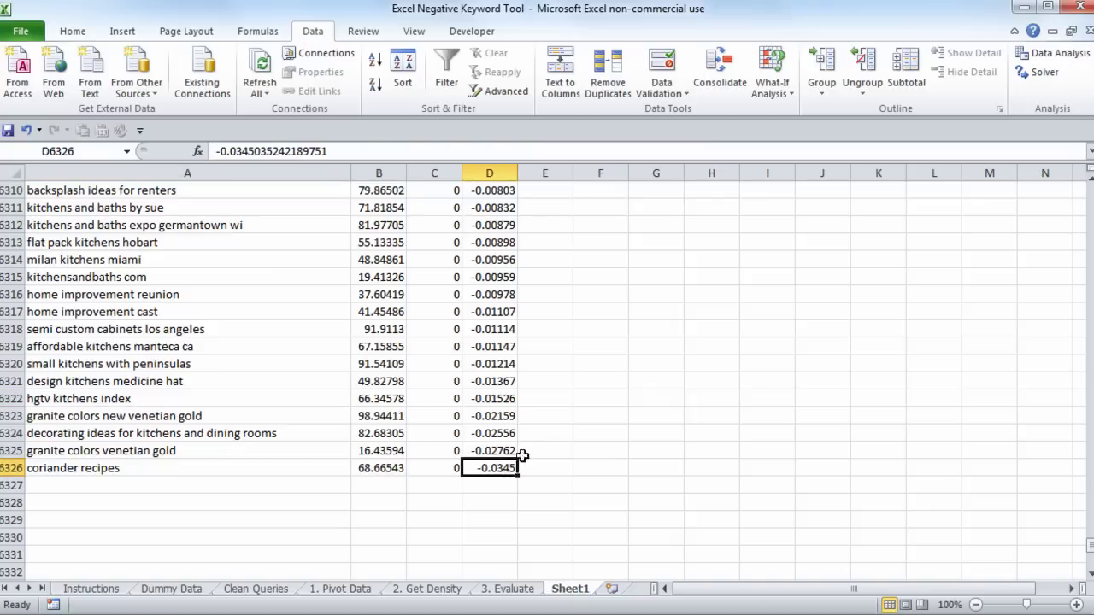
click(307, 465)
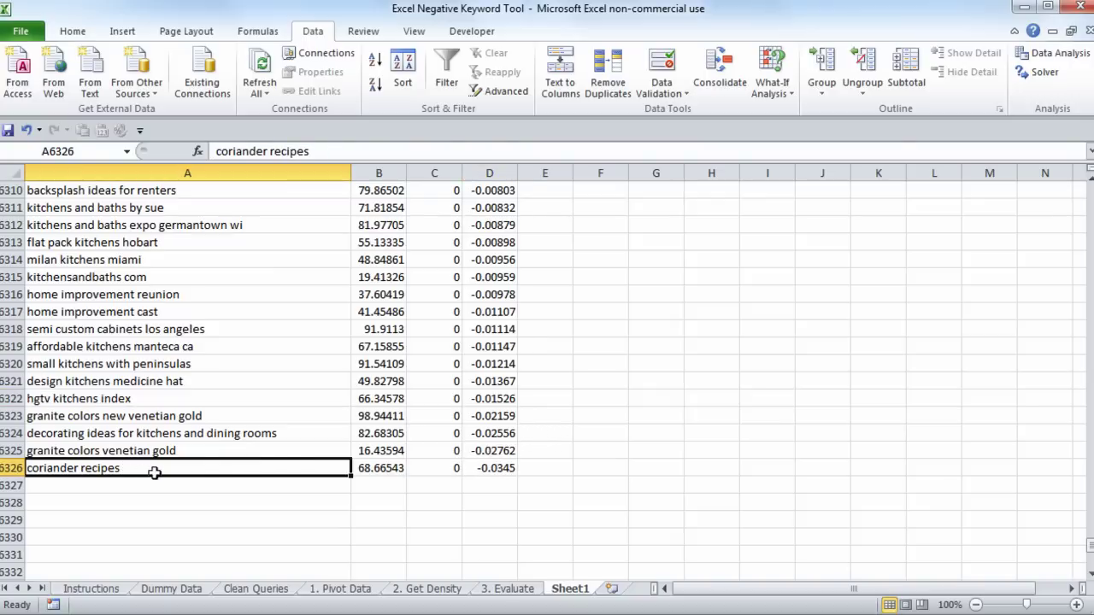
click(472, 469)
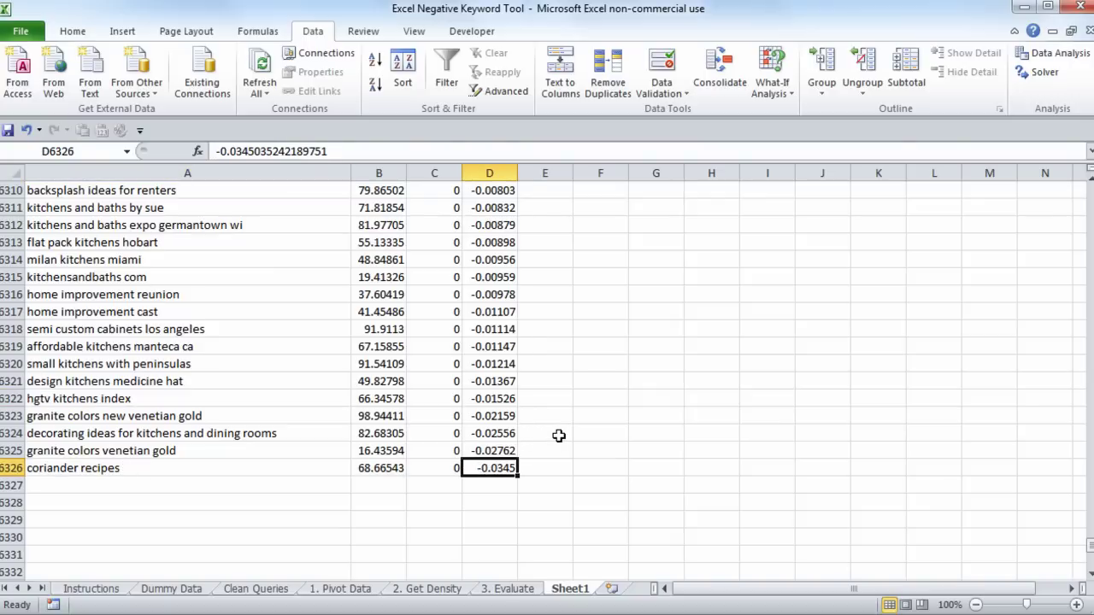
click(279, 471)
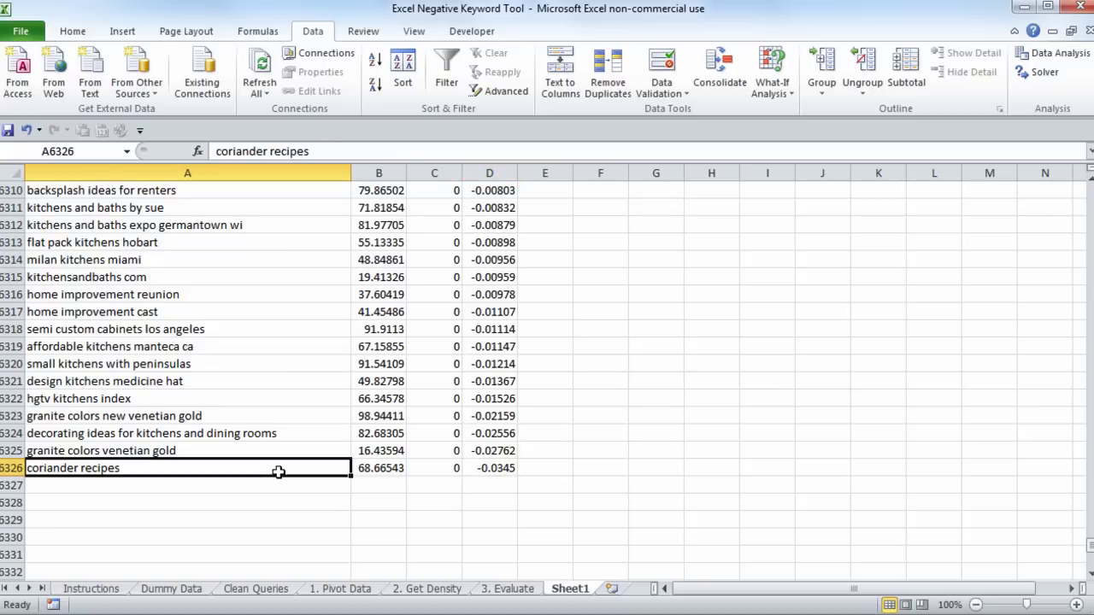
click(380, 467)
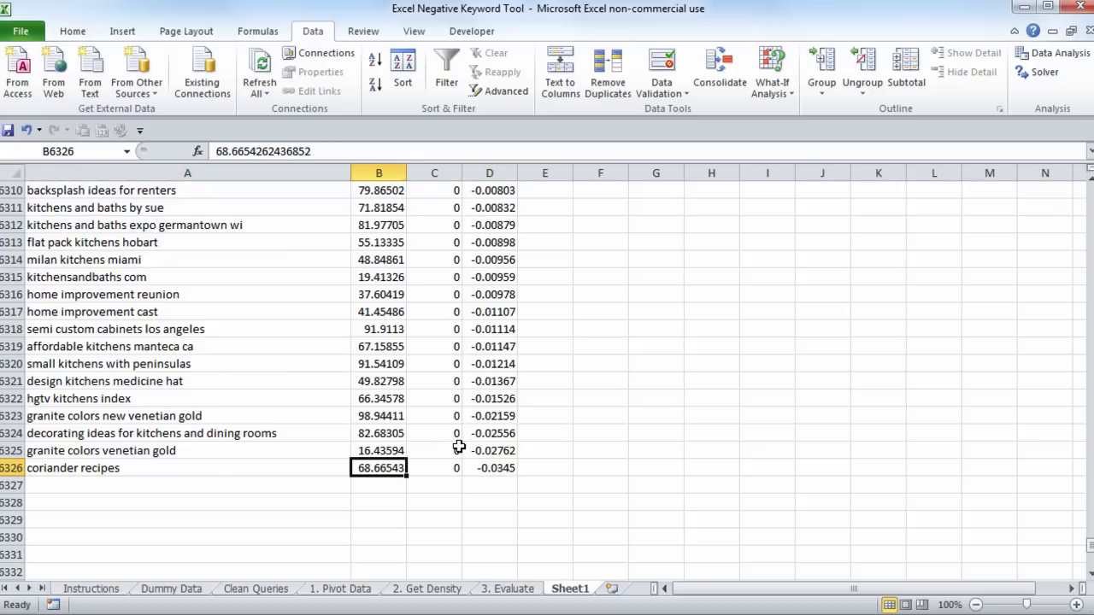
click(314, 474)
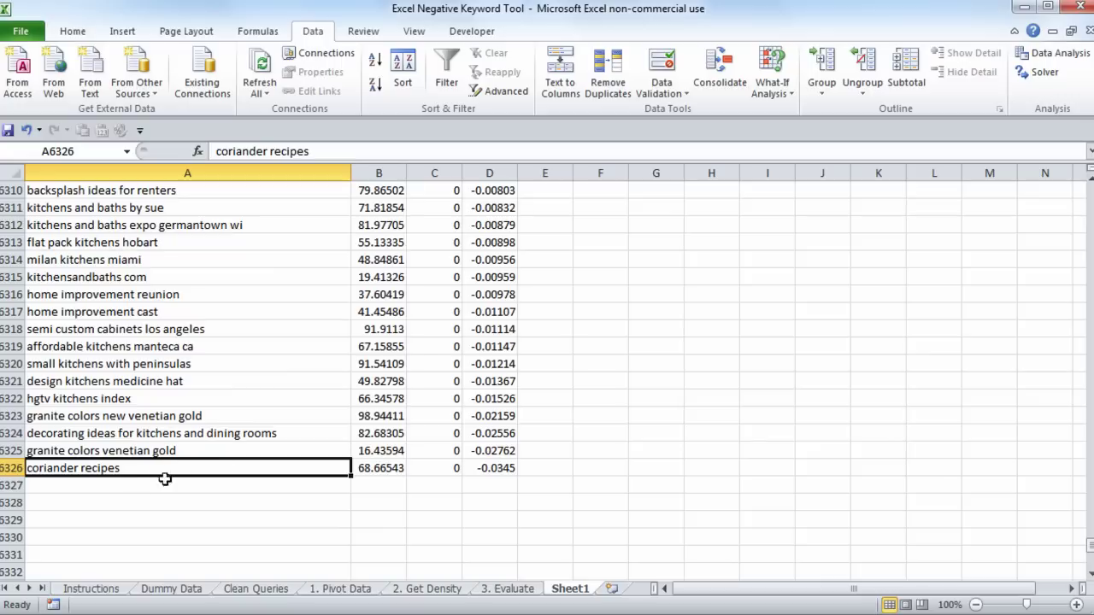
click(448, 470)
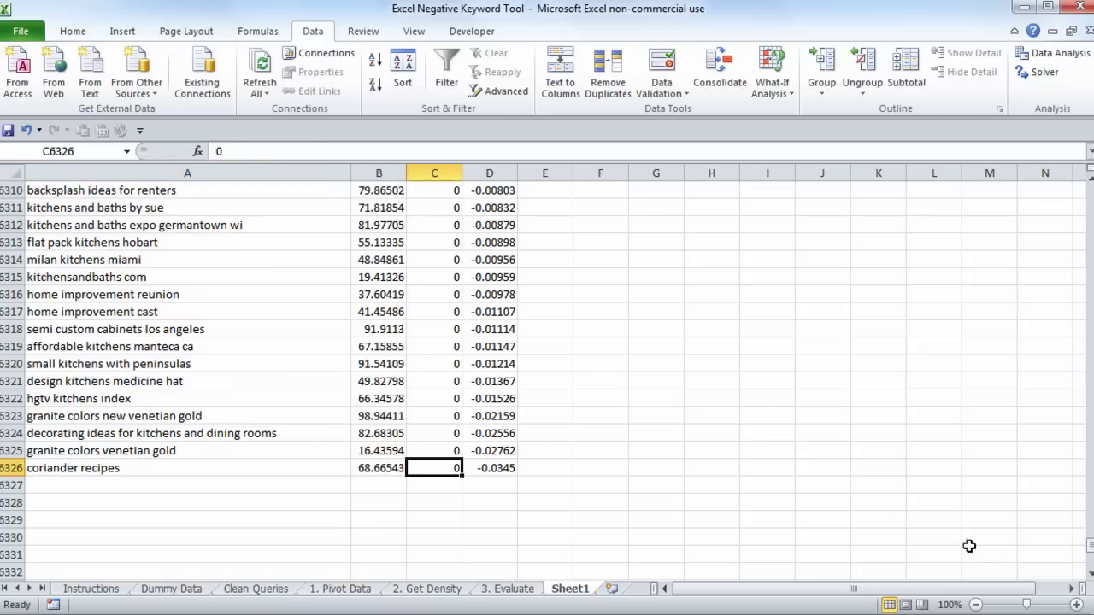
drag(1089, 545, 1090, 541)
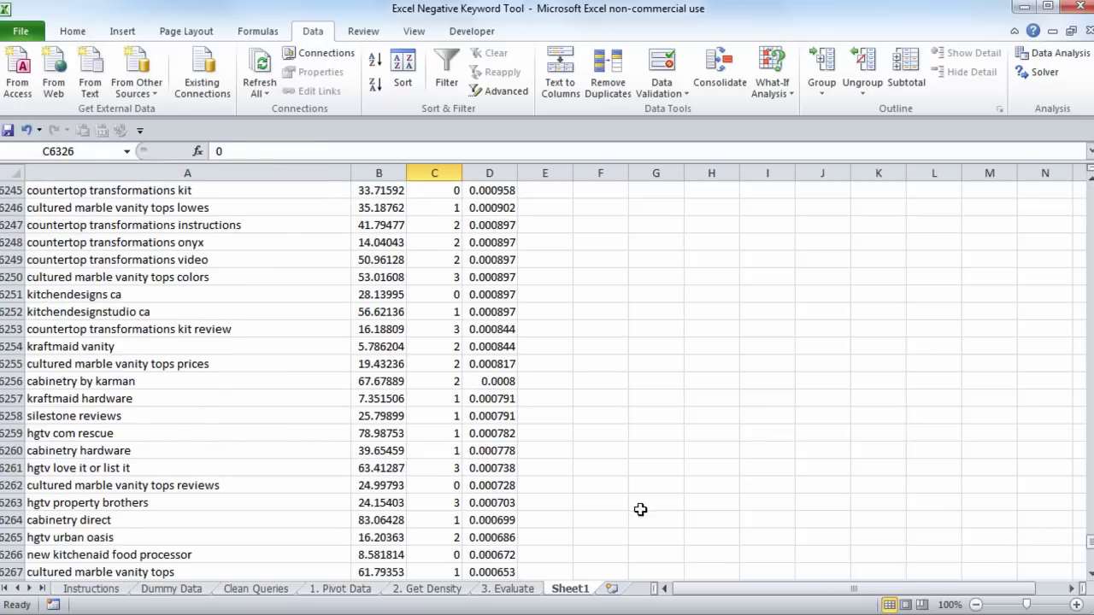